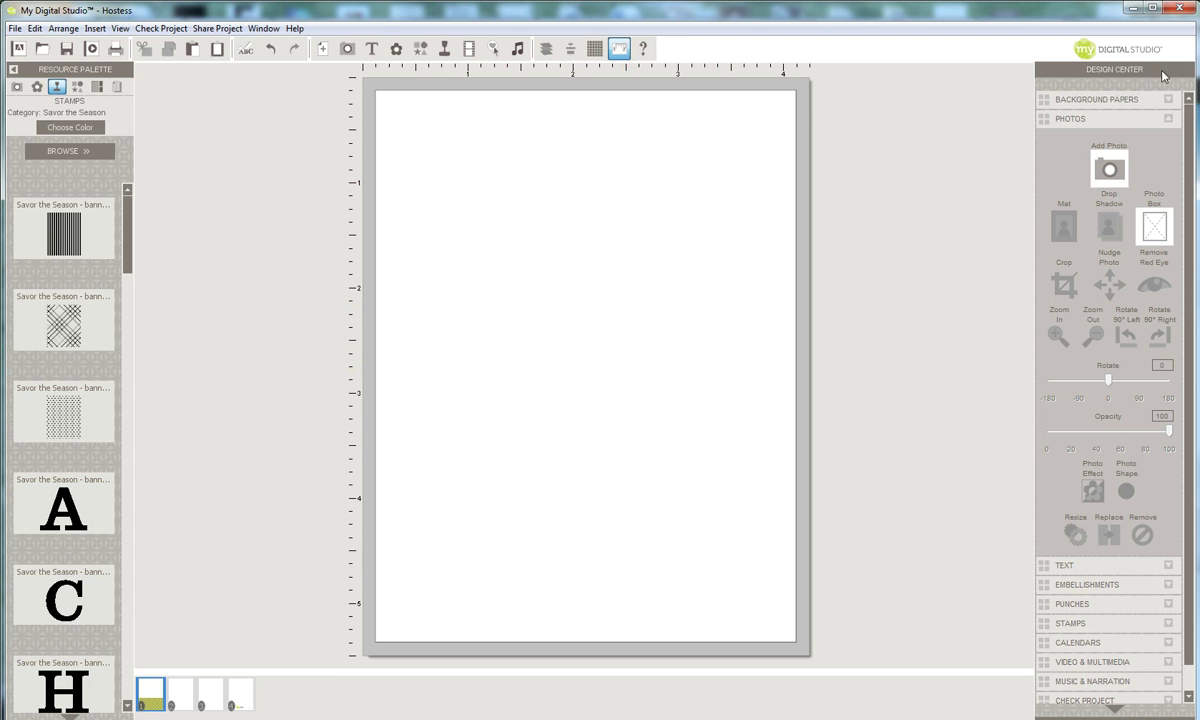
- From the Designer Series background papers, add Savor the Season - 3 to the page as a layer
click(1102, 101)
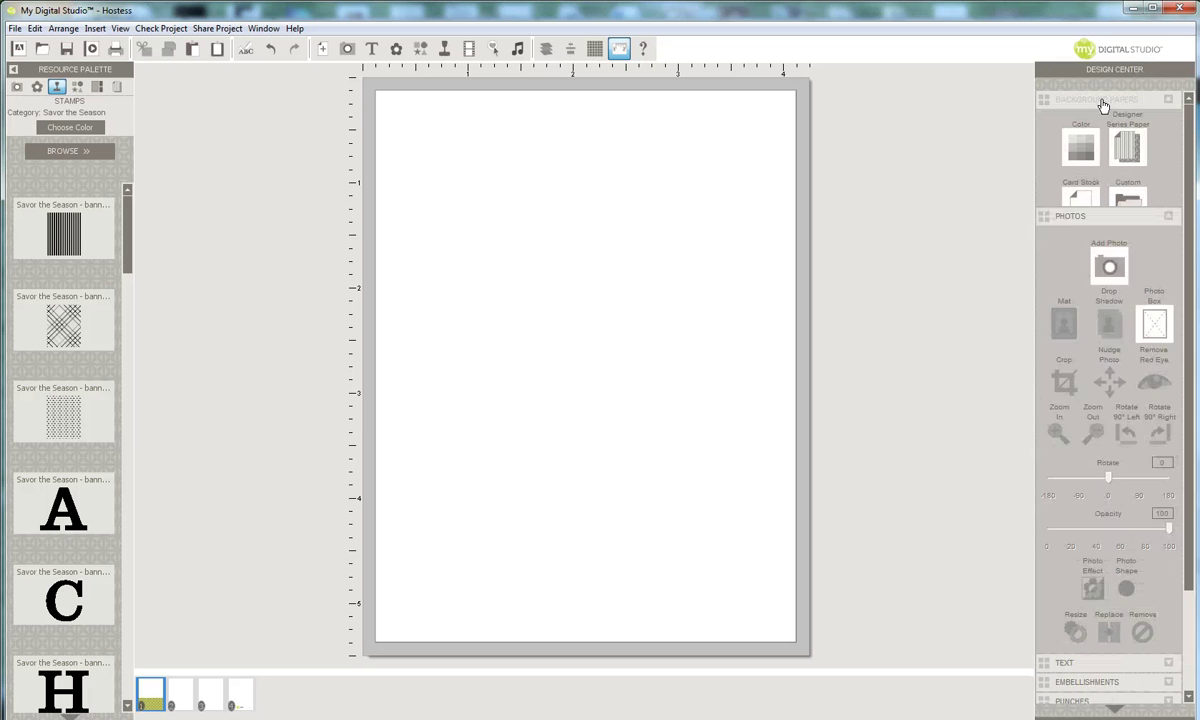
click(1140, 147)
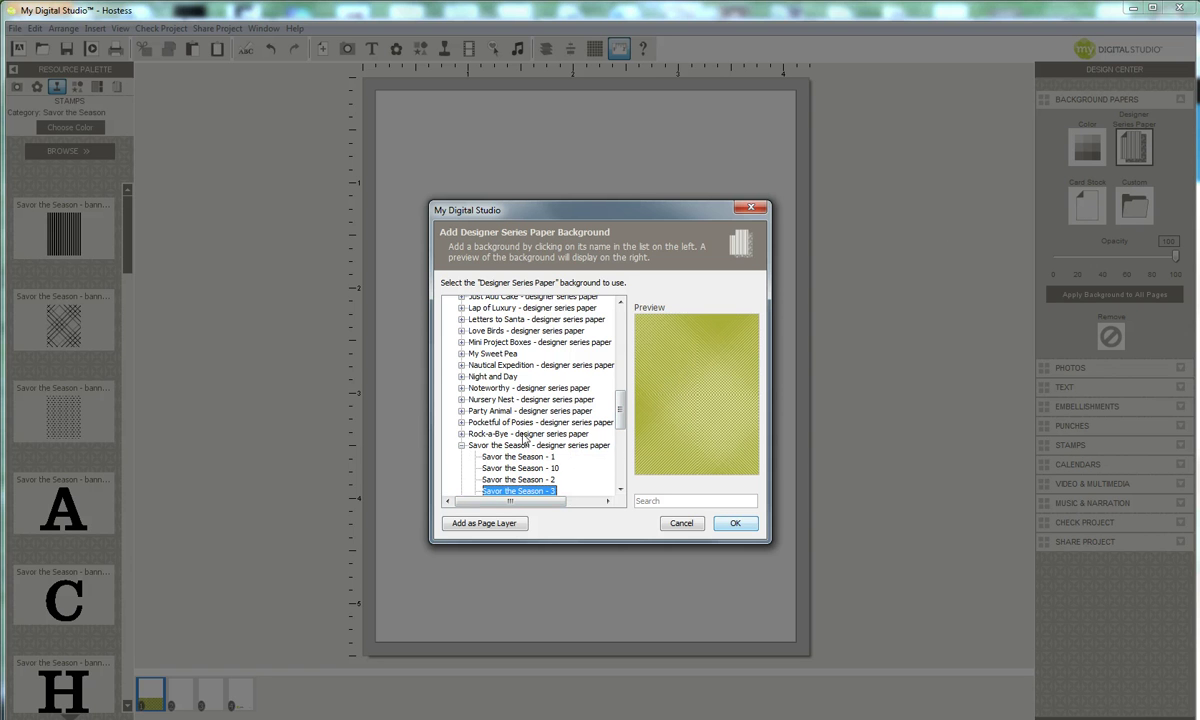
click(484, 523)
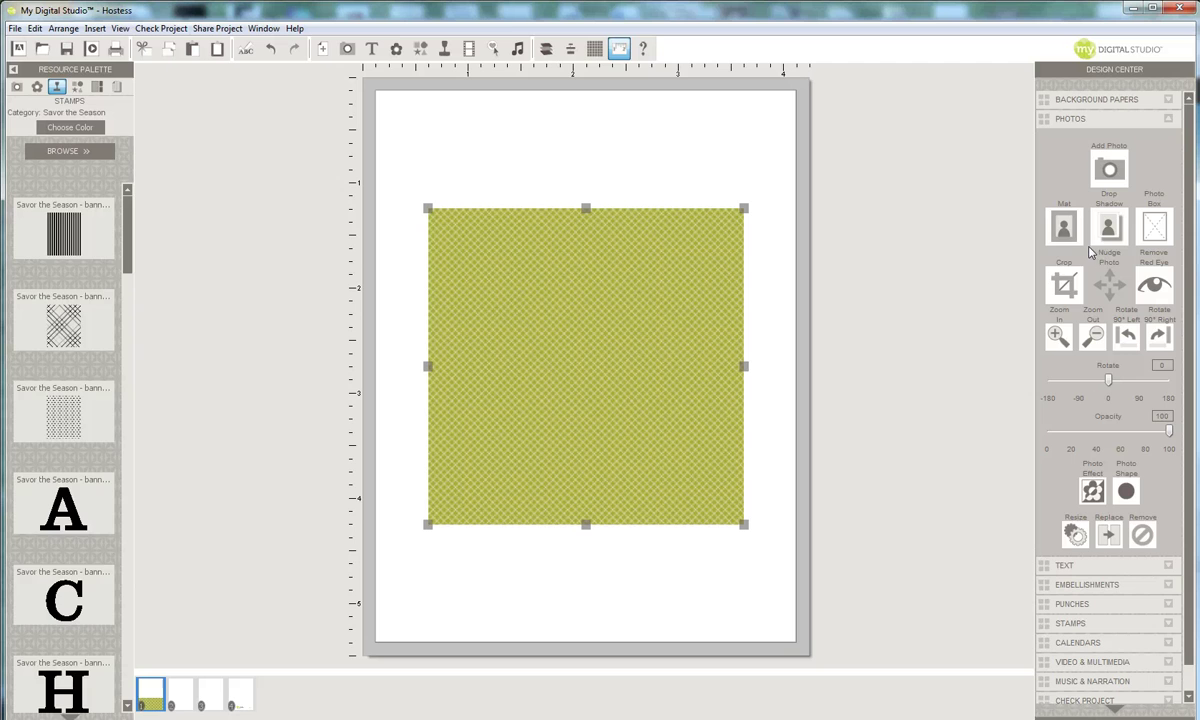
- Crop the olive paper into a wide strip and move it to the bottom of the page
click(1065, 286)
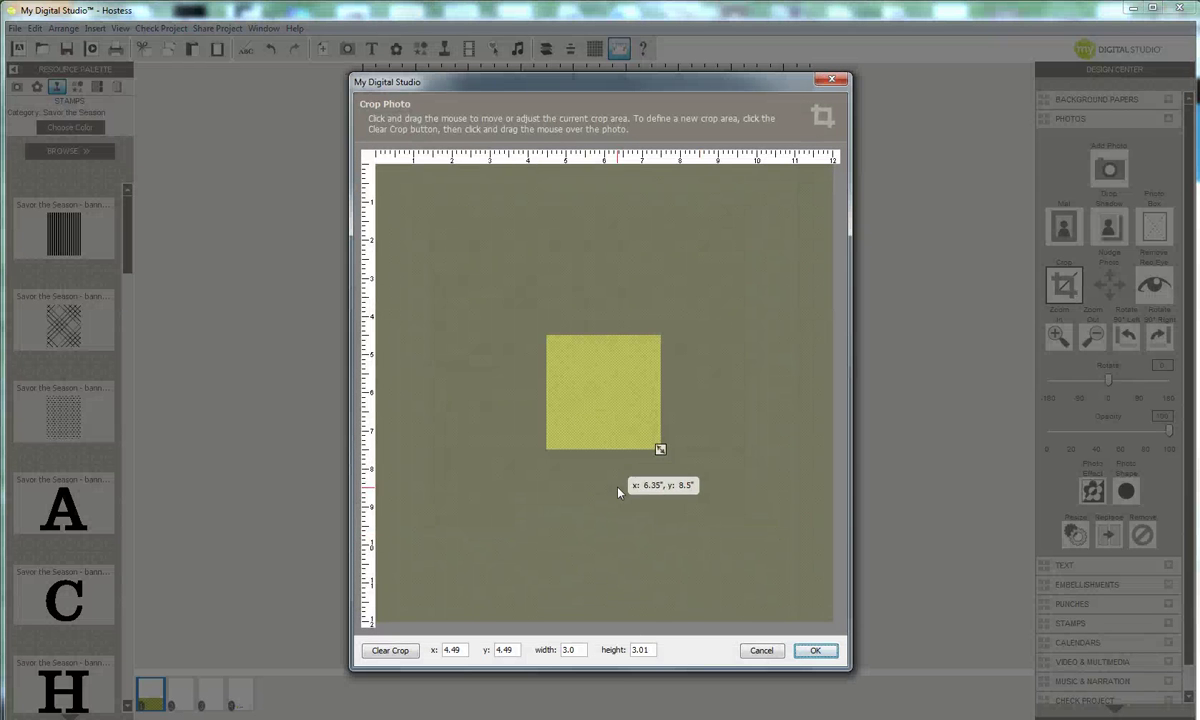
drag(659, 451, 857, 405)
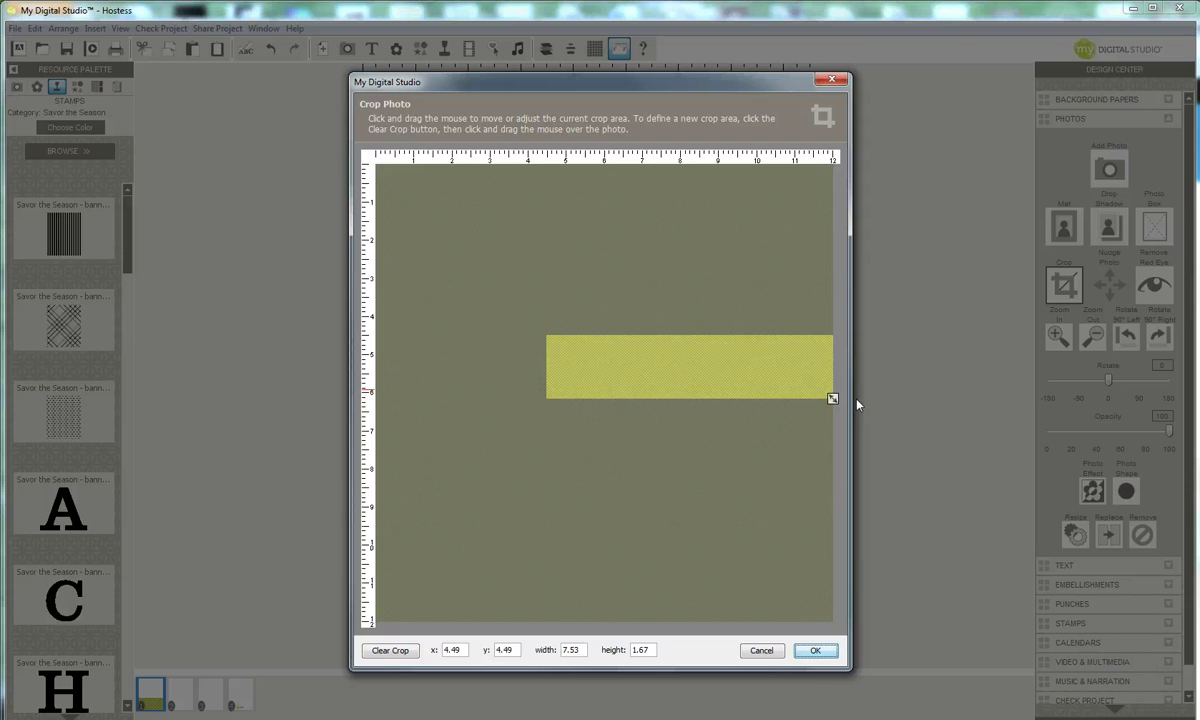
click(818, 652)
drag(656, 319, 560, 560)
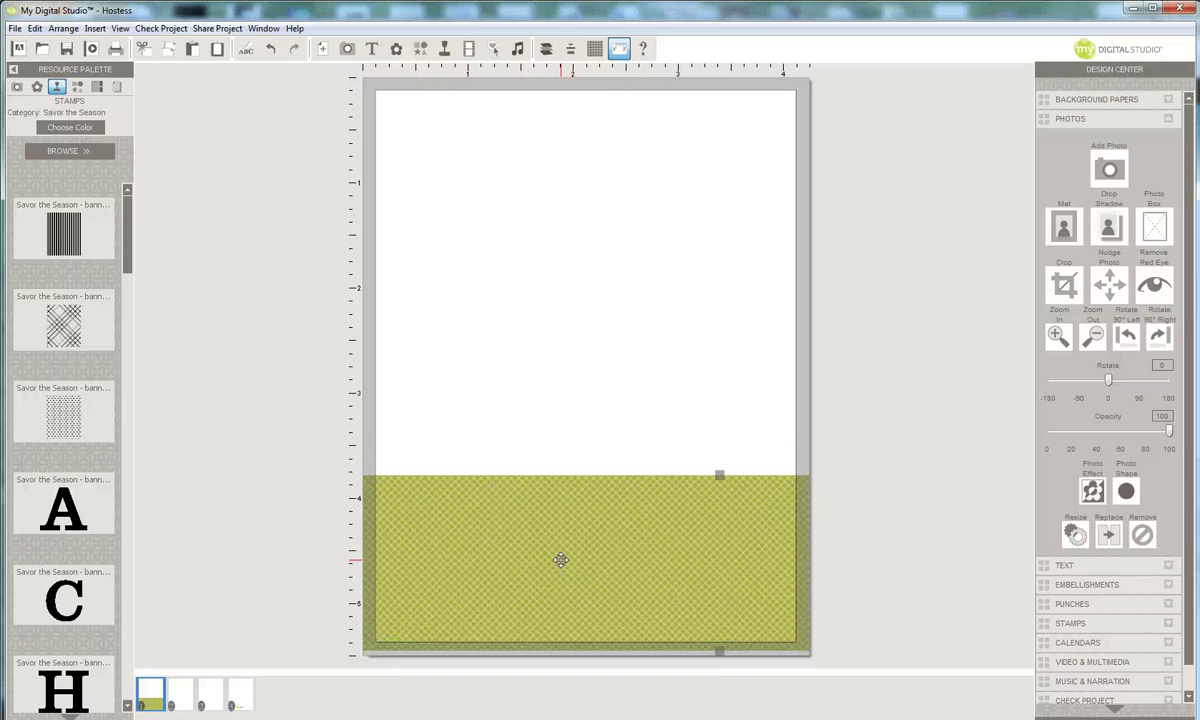
- Re-crop the olive strip taller, to 7.5 x 3.51 inches
click(1066, 288)
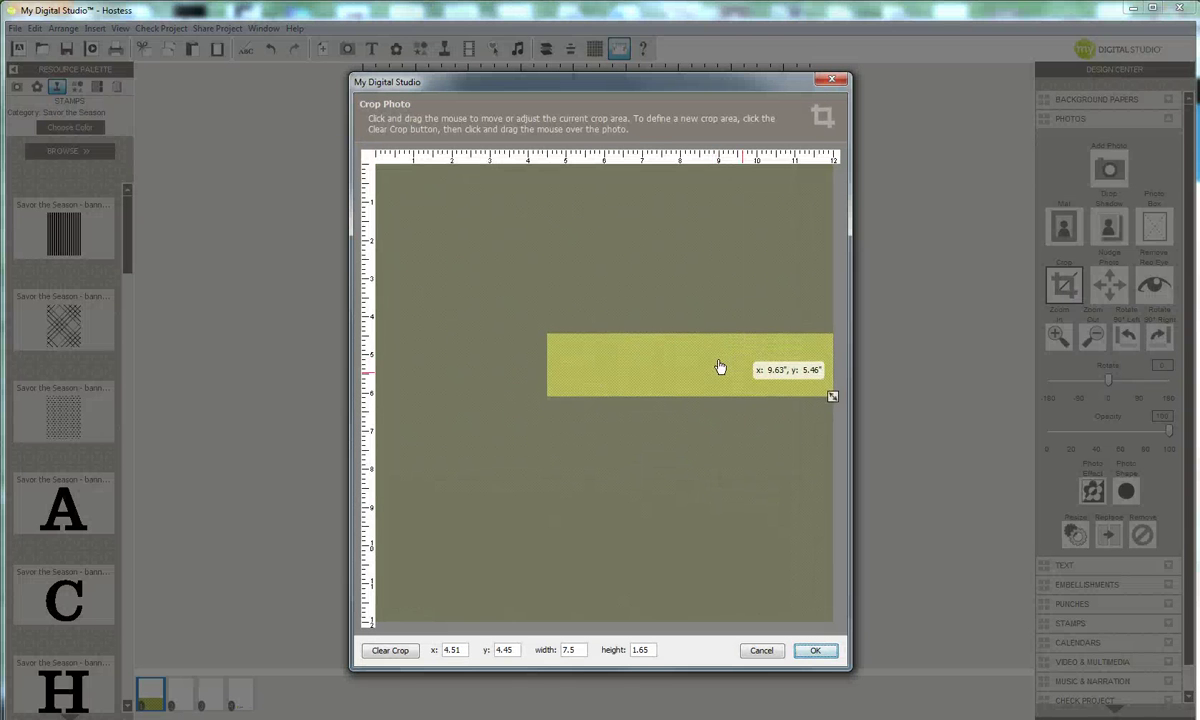
drag(831, 396, 834, 467)
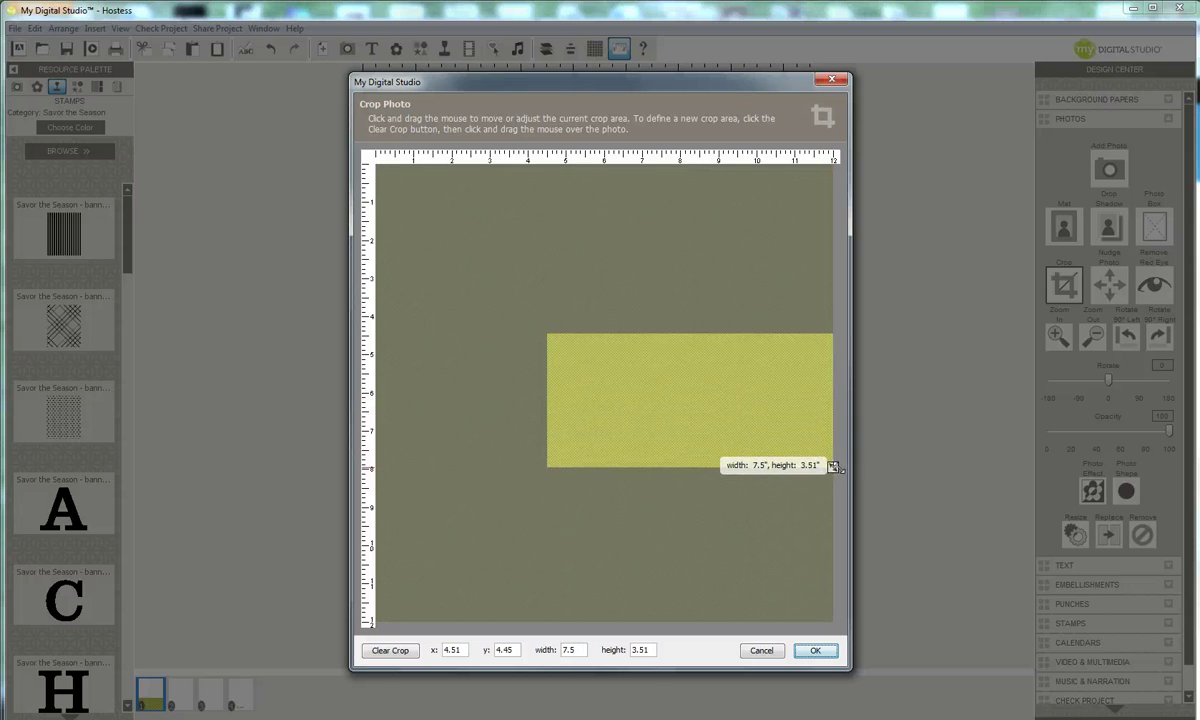
click(817, 650)
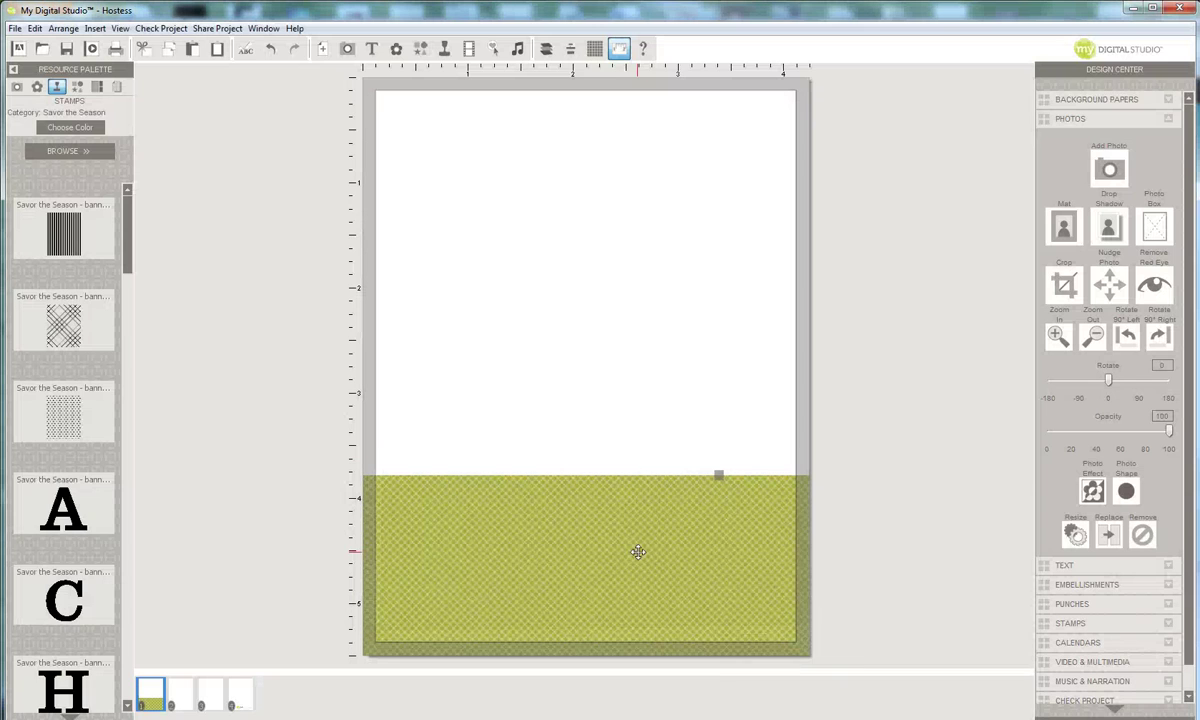
- Drag the olive band up to cover the card from about 3 inches down, then deselect it
drag(638, 552, 855, 479)
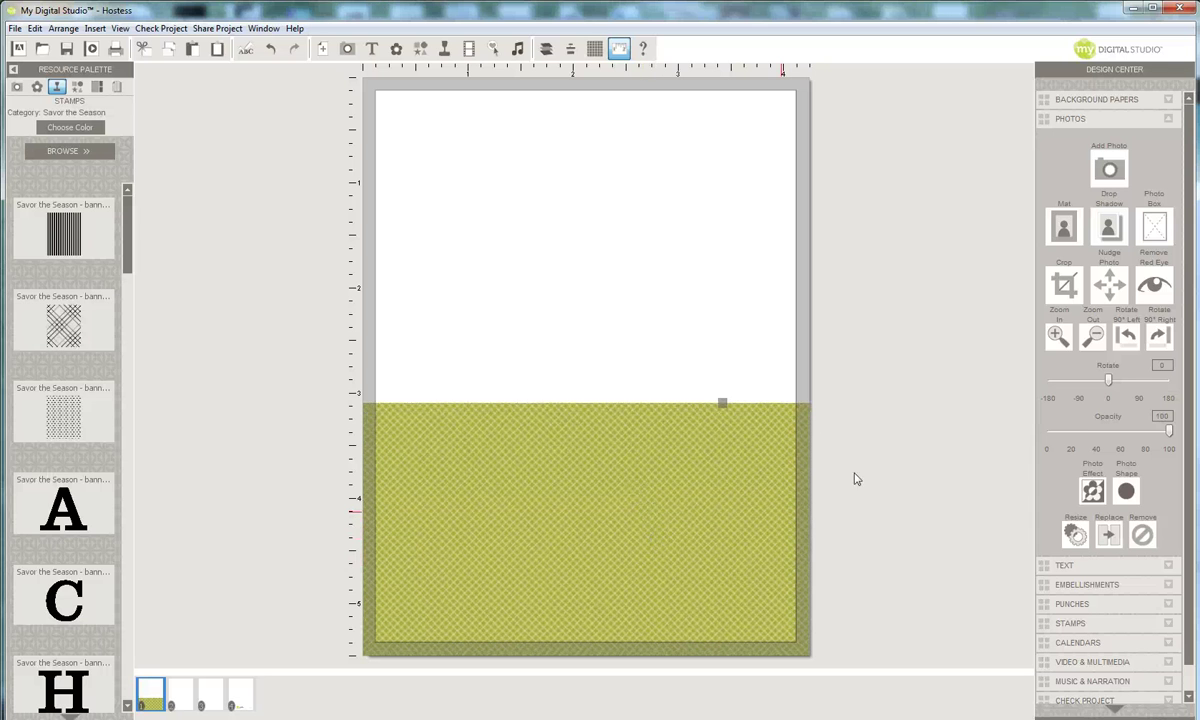
click(750, 310)
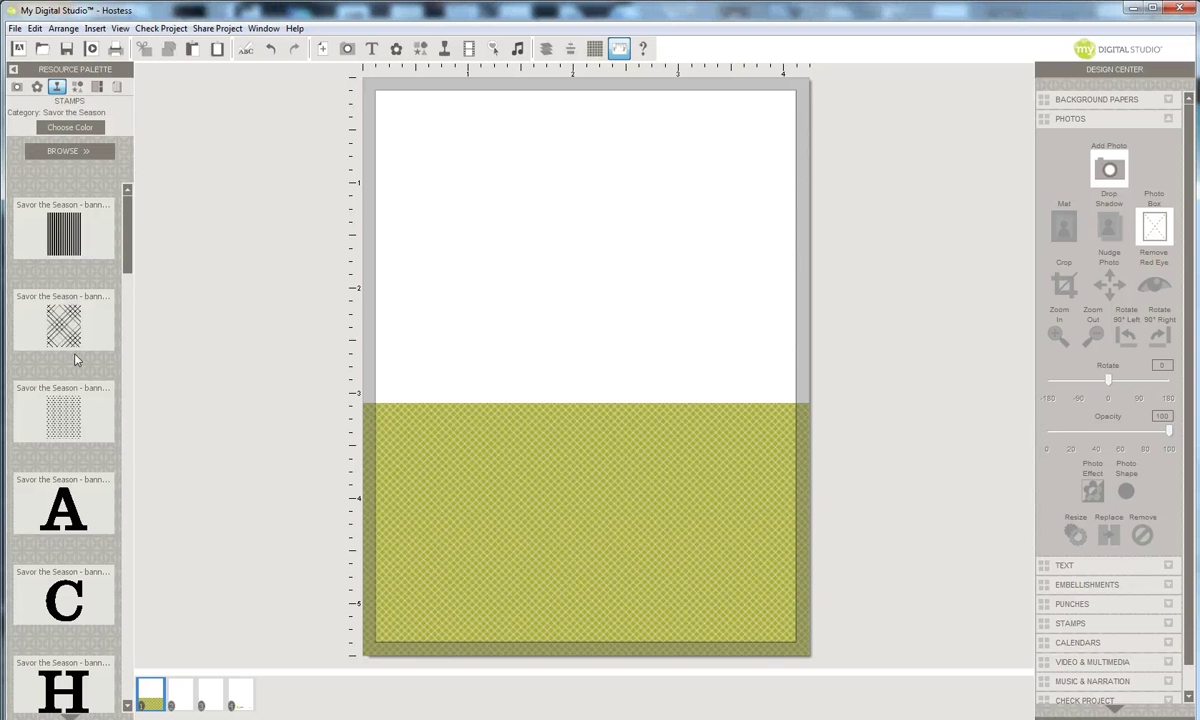
- Stretch the crosshatch stamp over the whole page and send it behind the olive band
drag(58, 328, 549, 271)
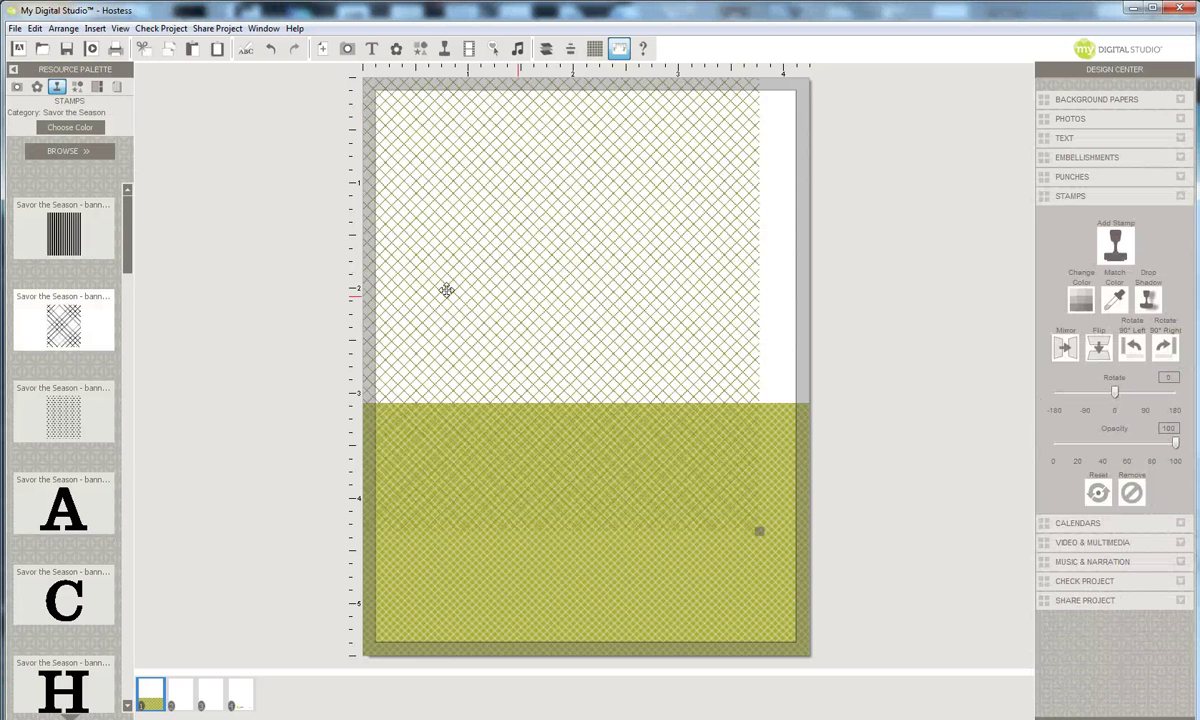
mouse_move(474, 294)
mouse_down()
mouse_move(541, 289)
mouse_move(497, 295)
mouse_up()
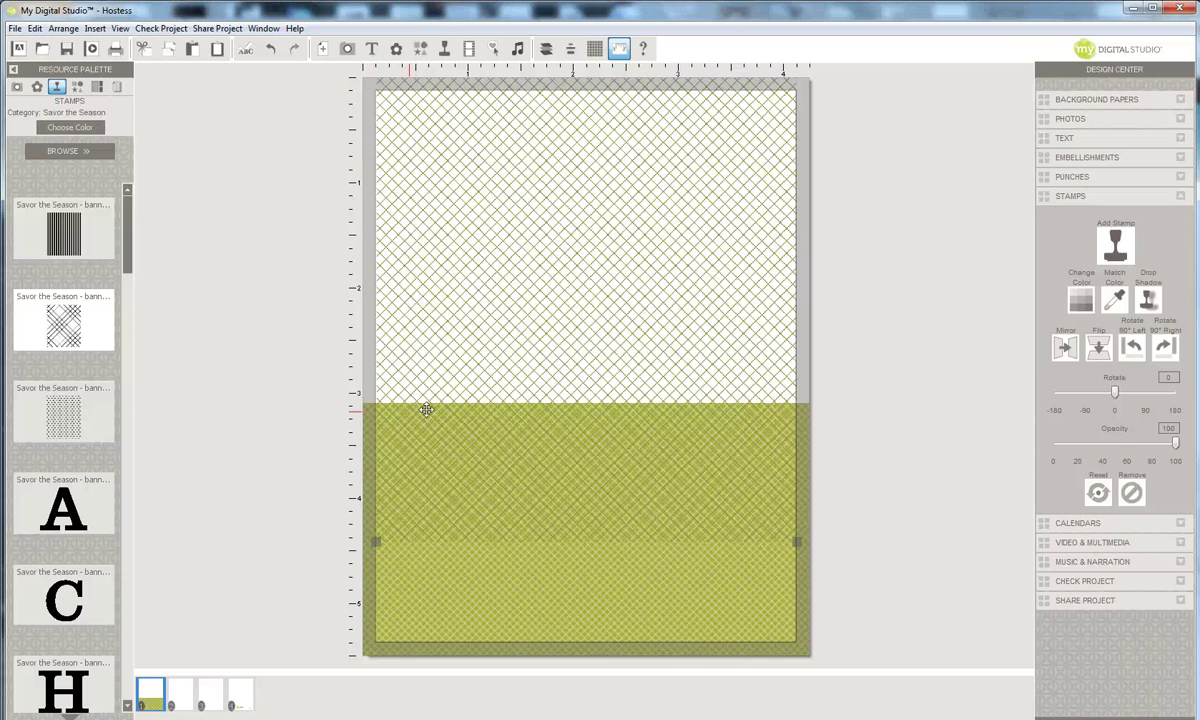
click(546, 49)
click(558, 97)
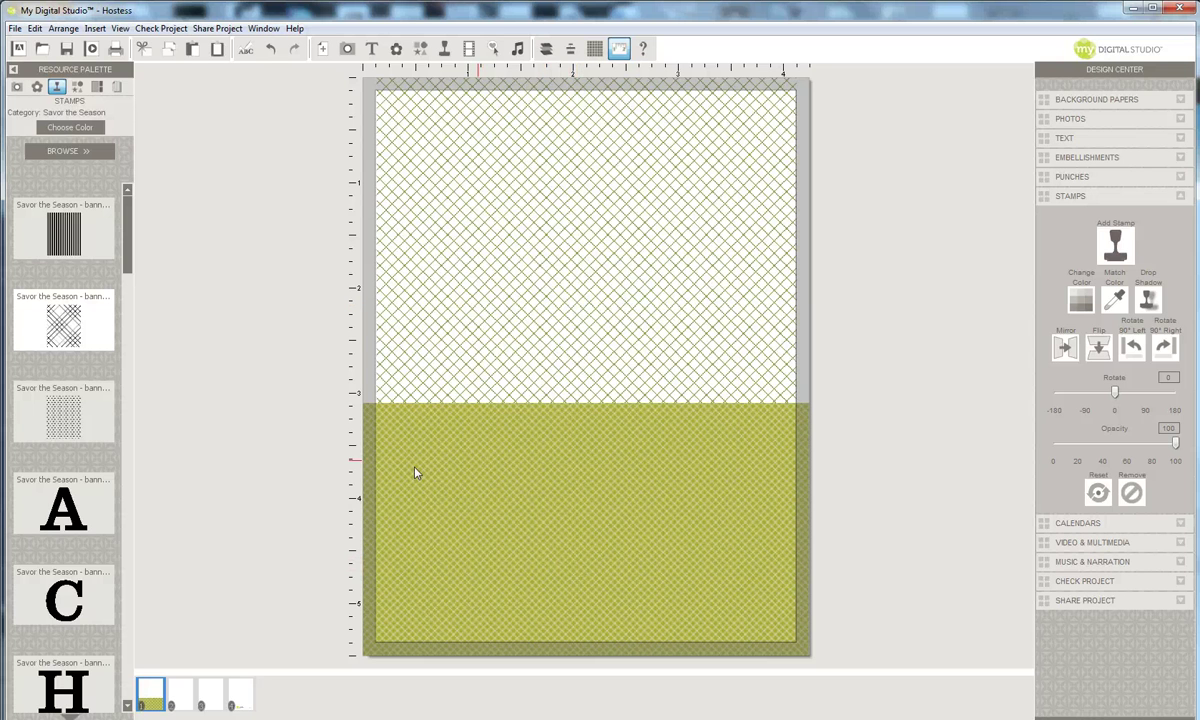
- Add the Cherry Cobbler ribbon across the page and the Cherry Cobbler bow onto it
click(37, 86)
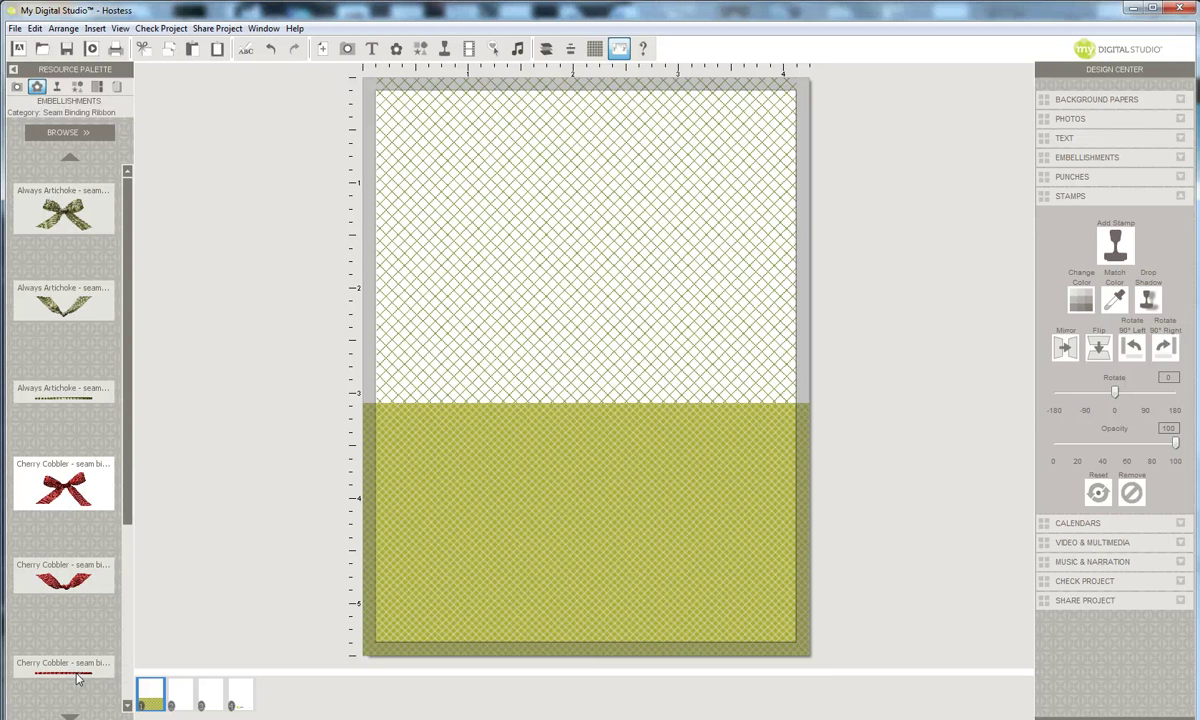
drag(77, 679, 435, 388)
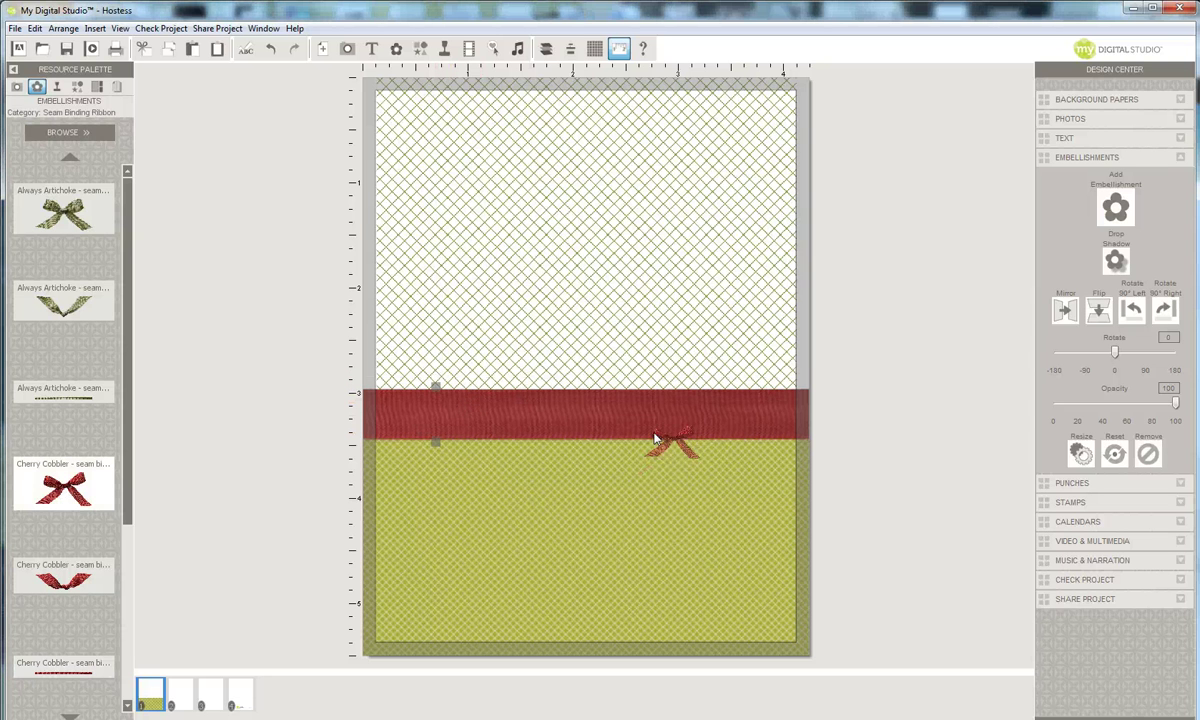
drag(655, 438, 581, 415)
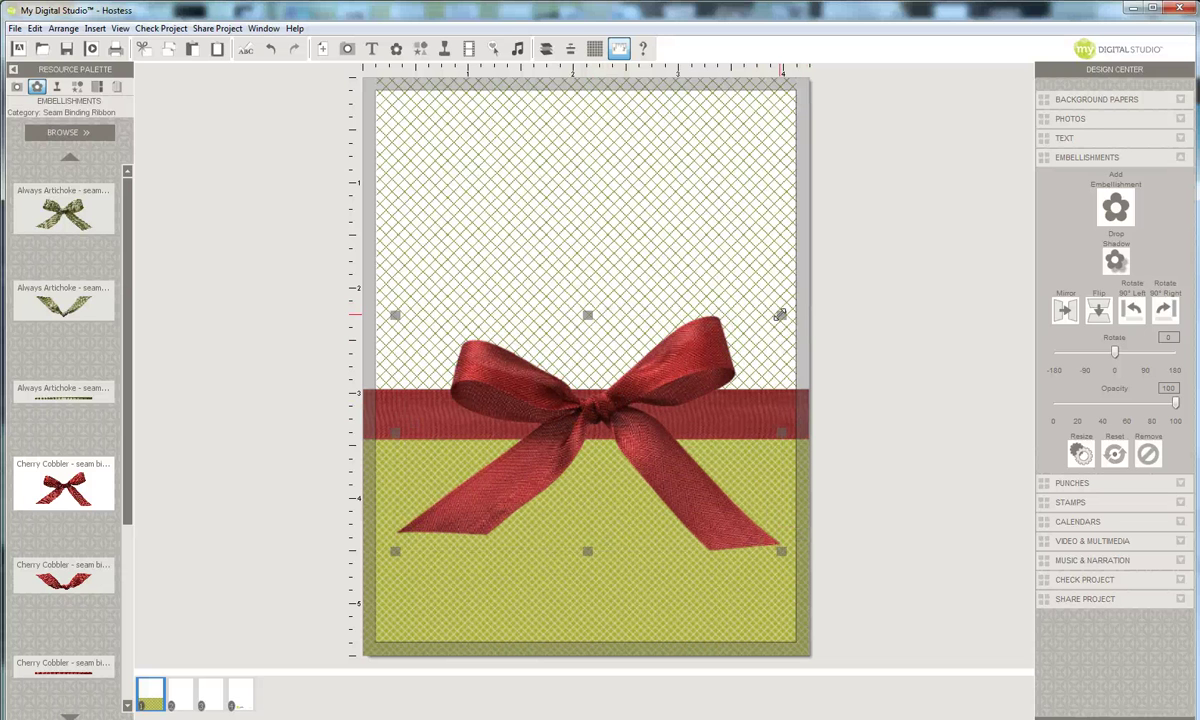
- Shrink the red bow, centre it on the ribbon, and narrow the ribbon band
drag(780, 315, 697, 368)
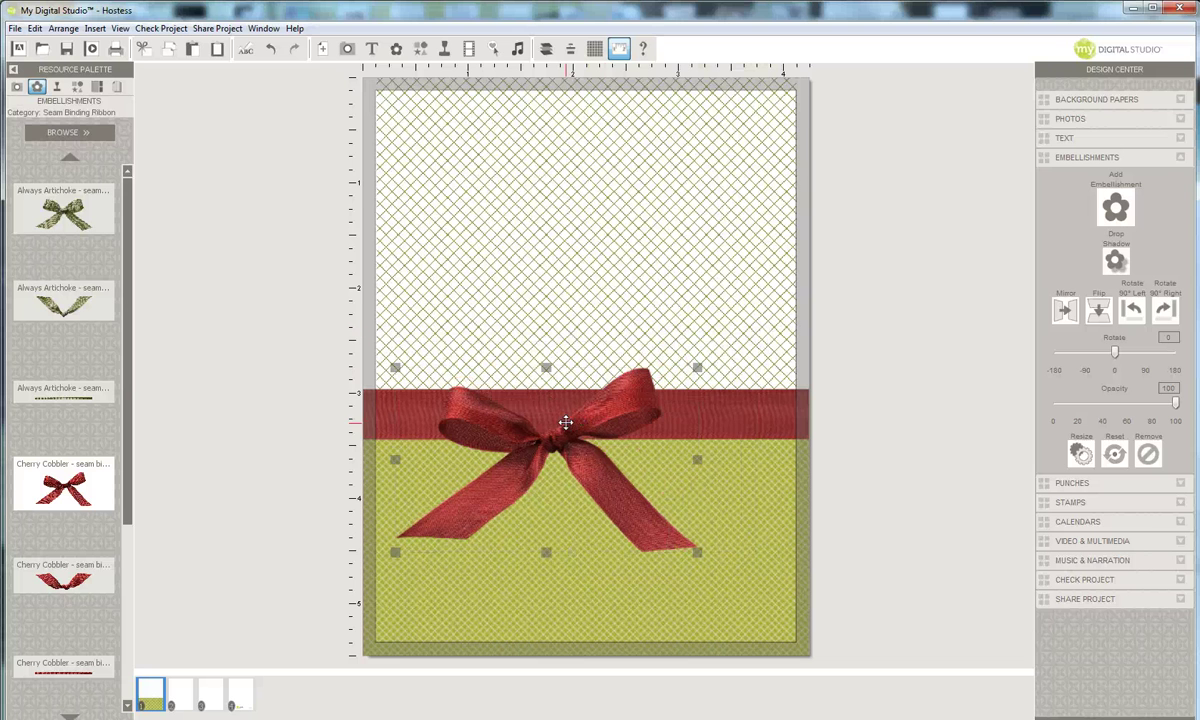
drag(565, 422, 596, 402)
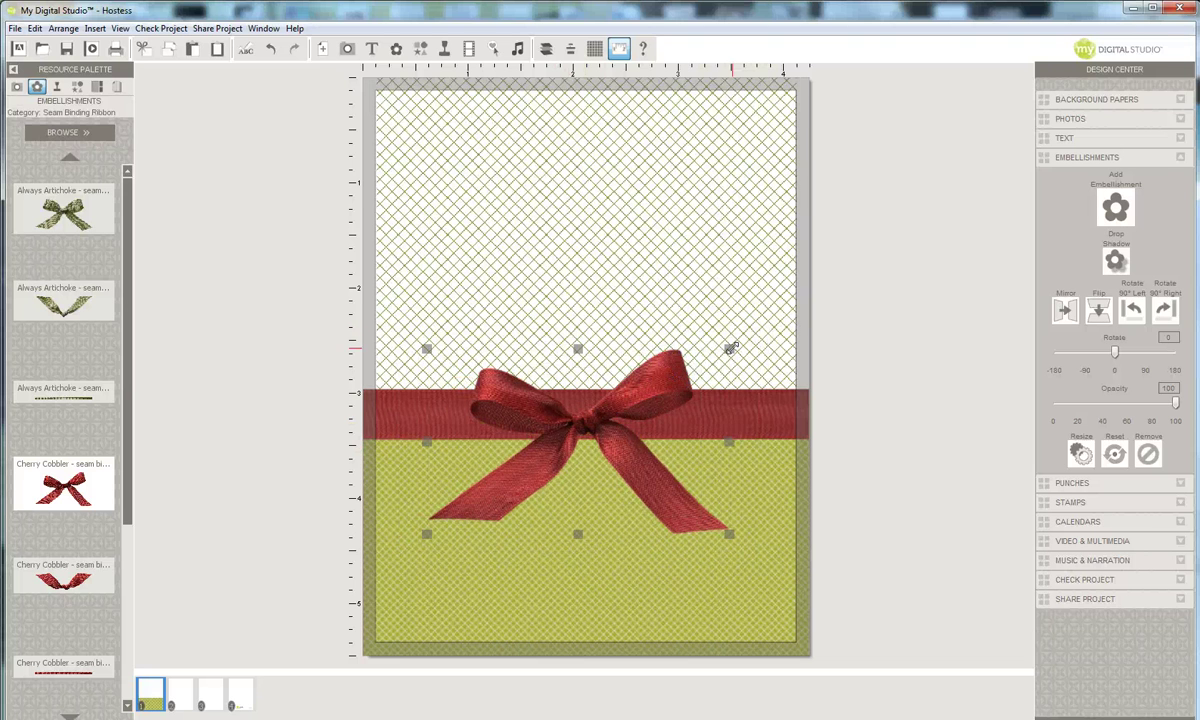
drag(731, 347, 667, 333)
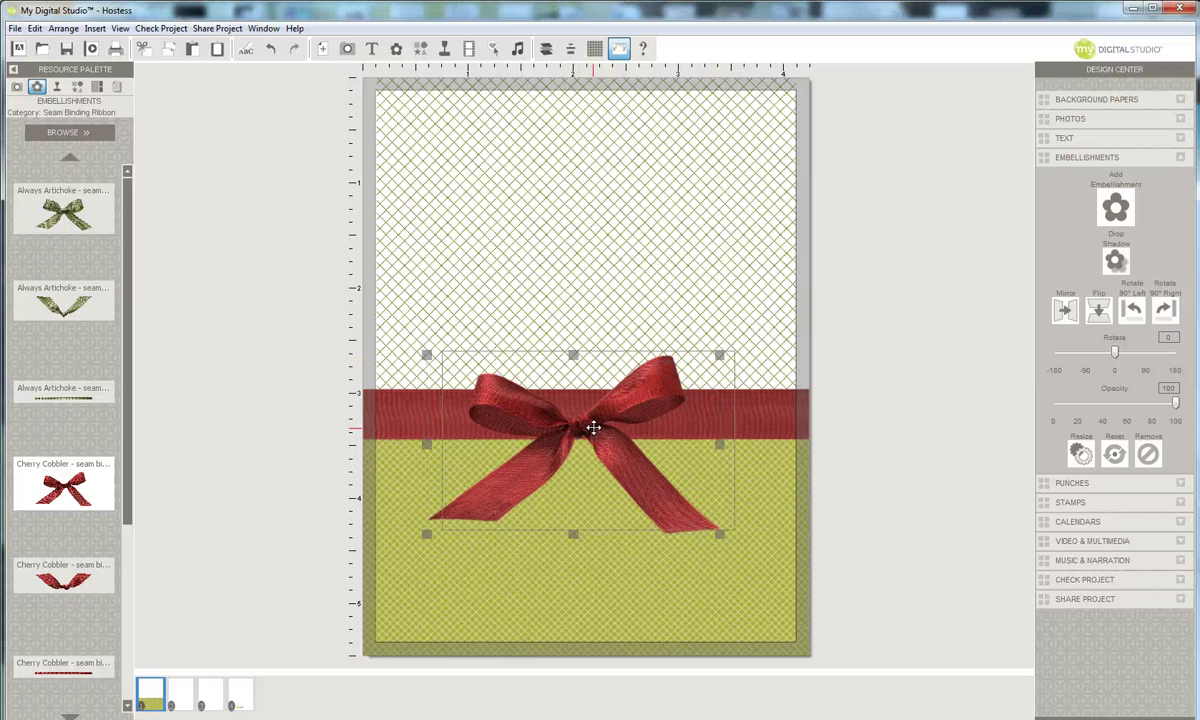
drag(593, 427, 595, 429)
click(435, 390)
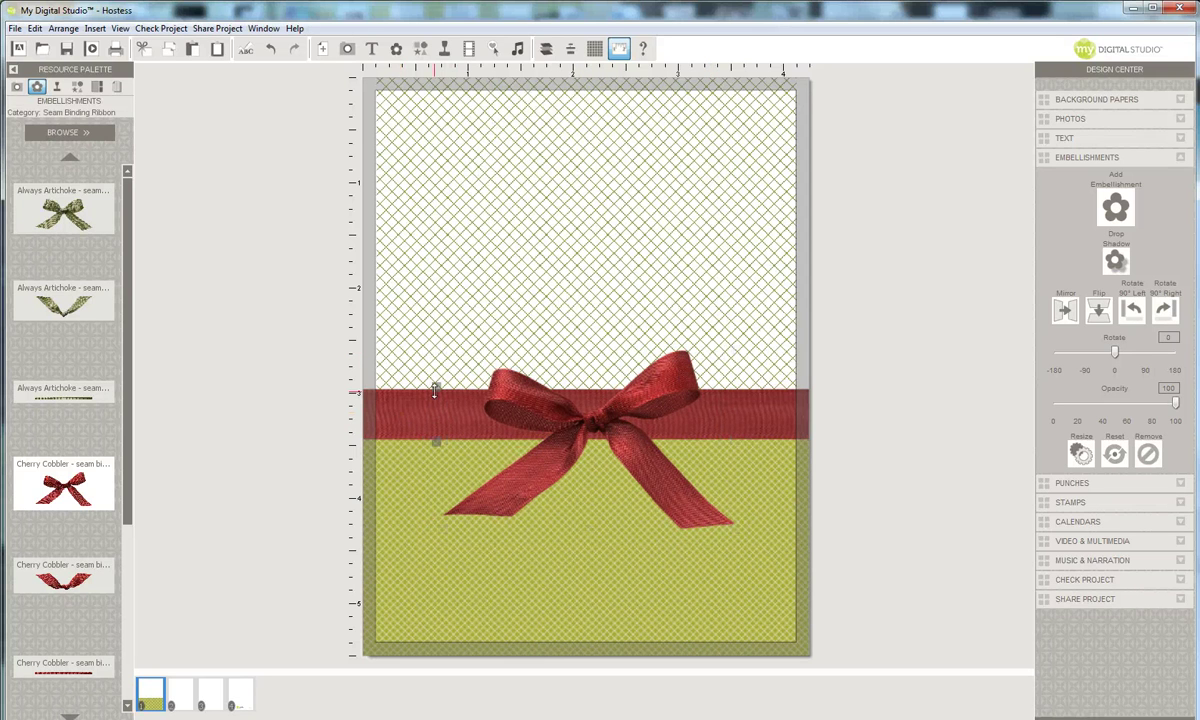
drag(435, 390, 437, 401)
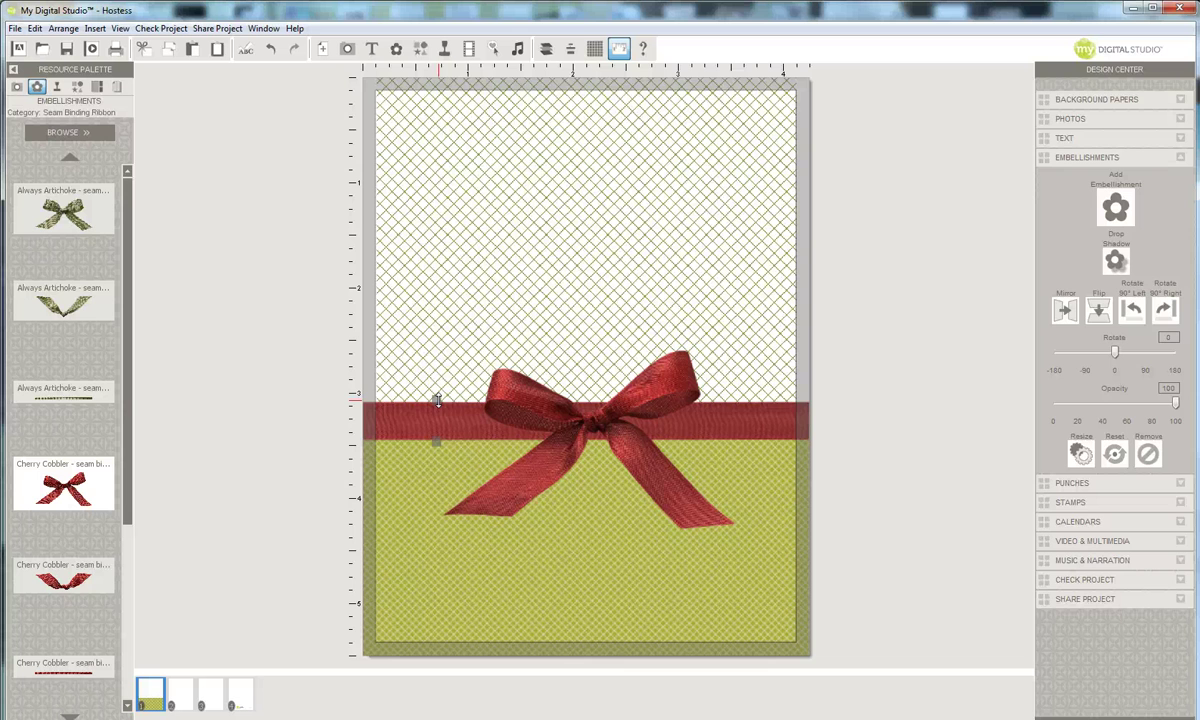
- Browse the embellishment categories, then return the Resource Palette to the Savor the Season stamps
click(590, 572)
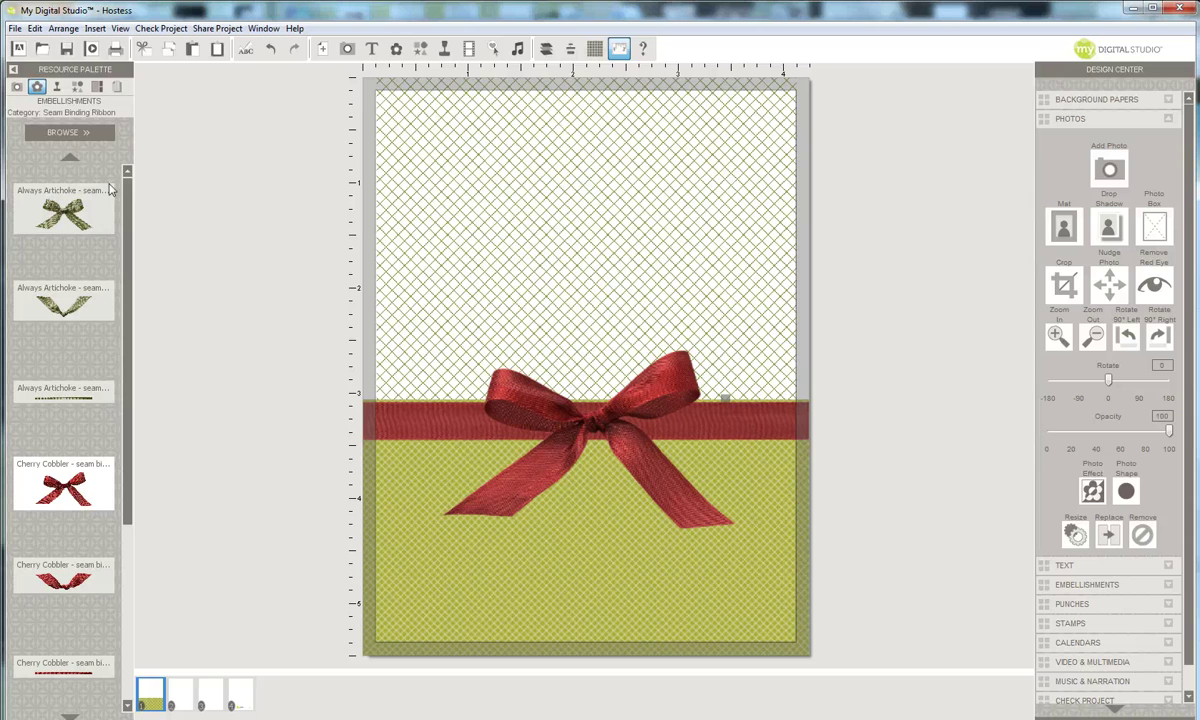
click(60, 133)
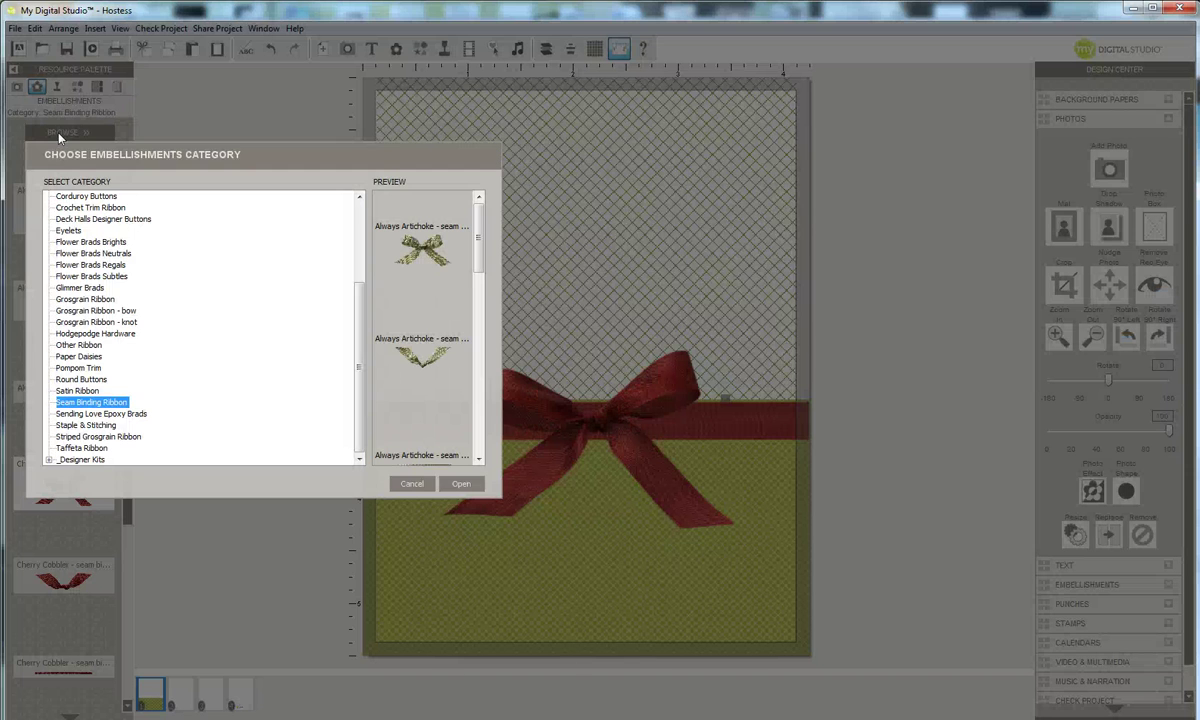
click(411, 483)
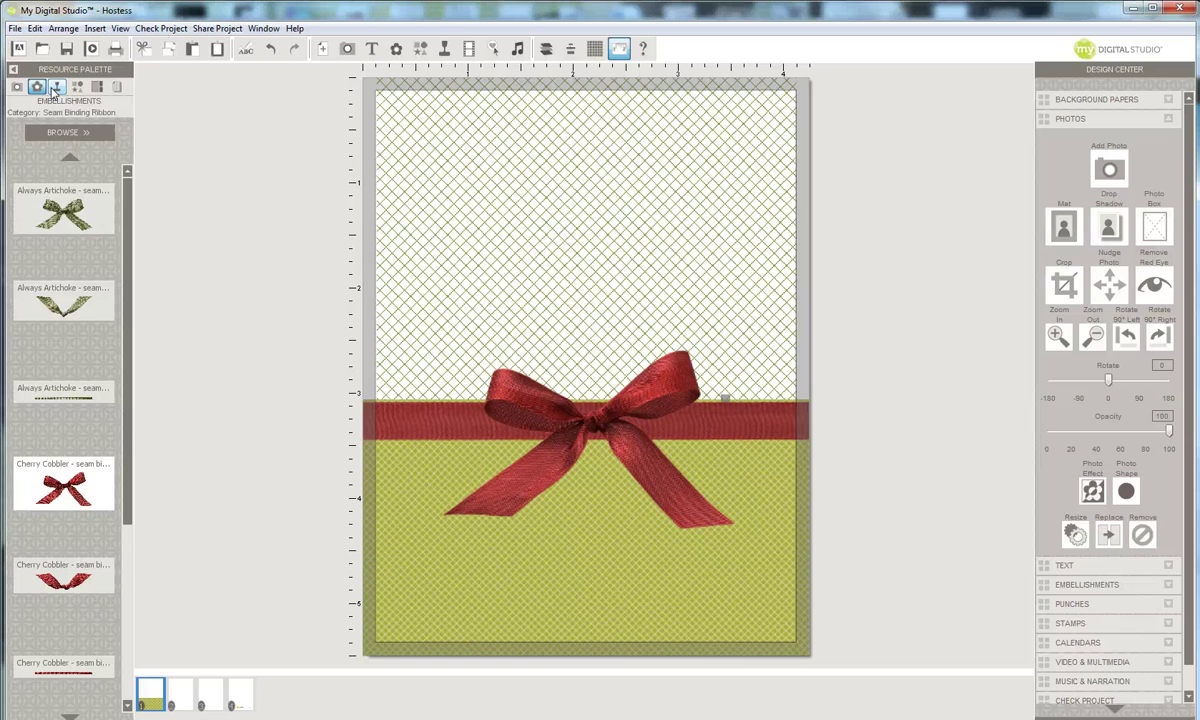
click(57, 87)
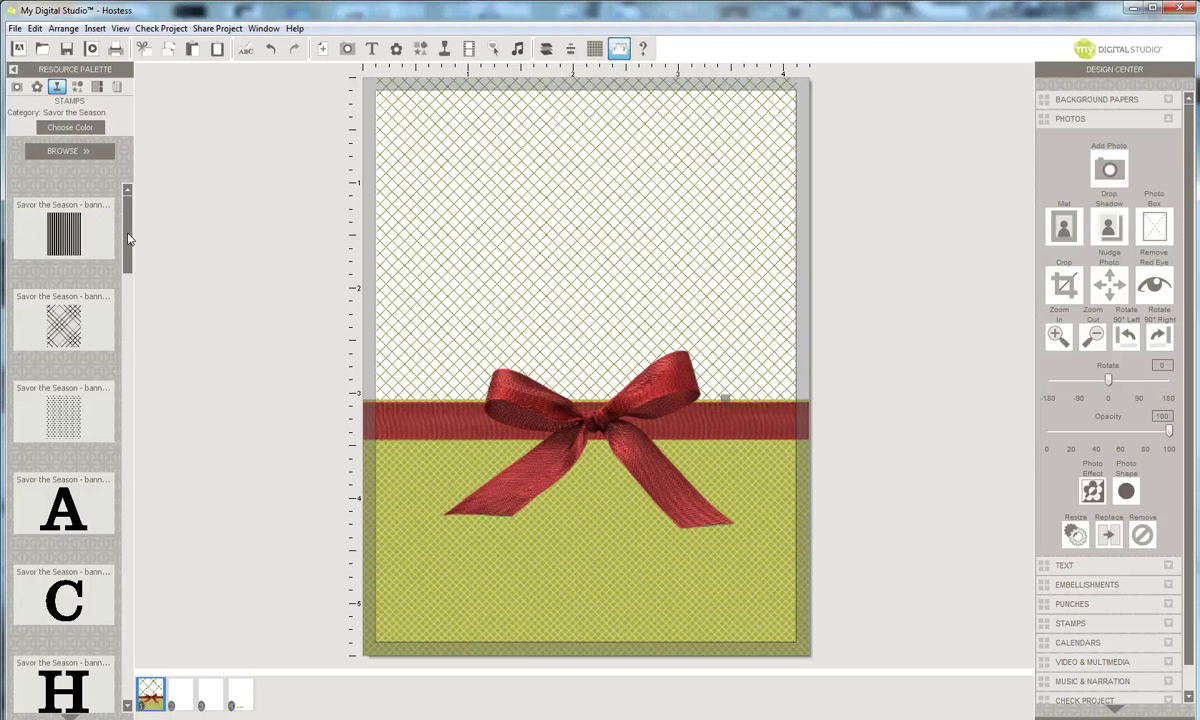
- Stamp 'CHRISTMAS PARTY!' at the top centre and 'please join us' on the olive band
drag(128, 238, 114, 398)
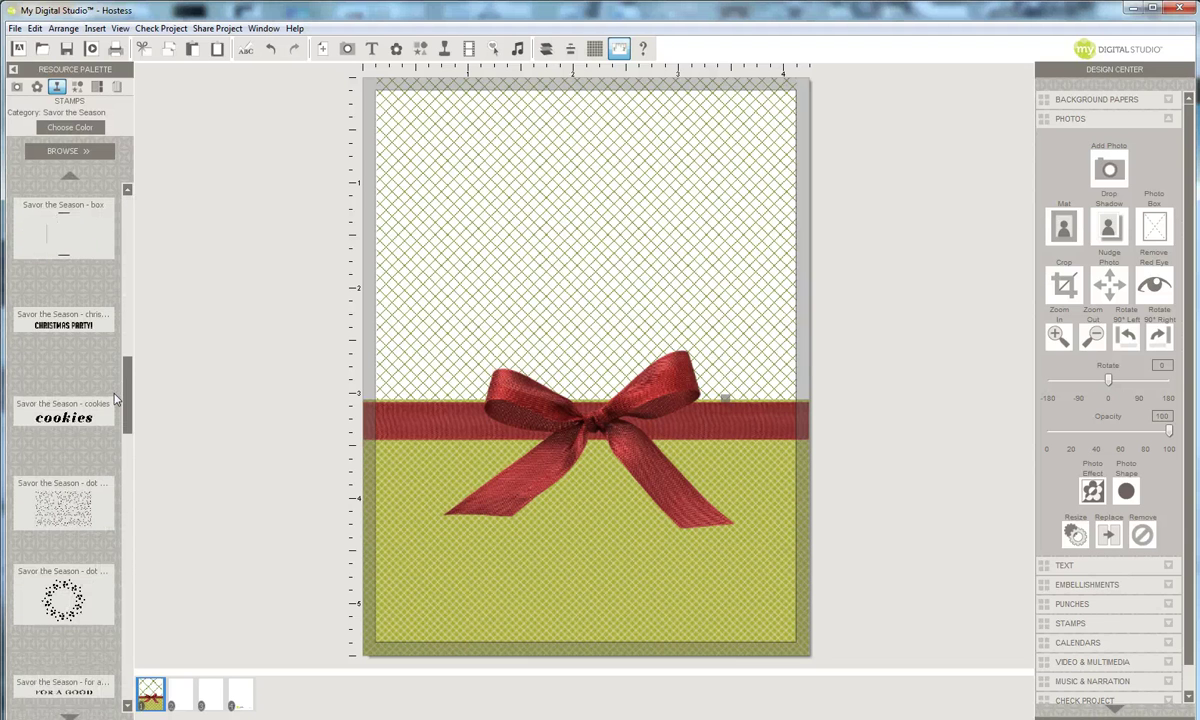
drag(55, 327, 577, 257)
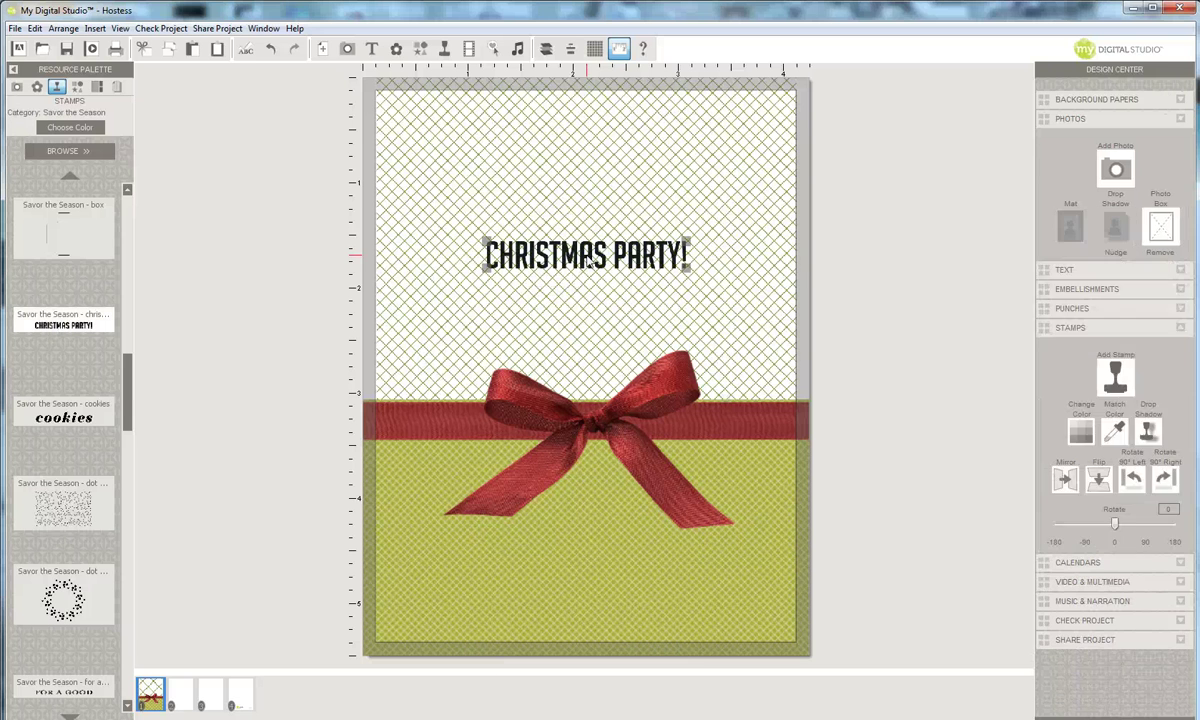
drag(125, 404, 128, 417)
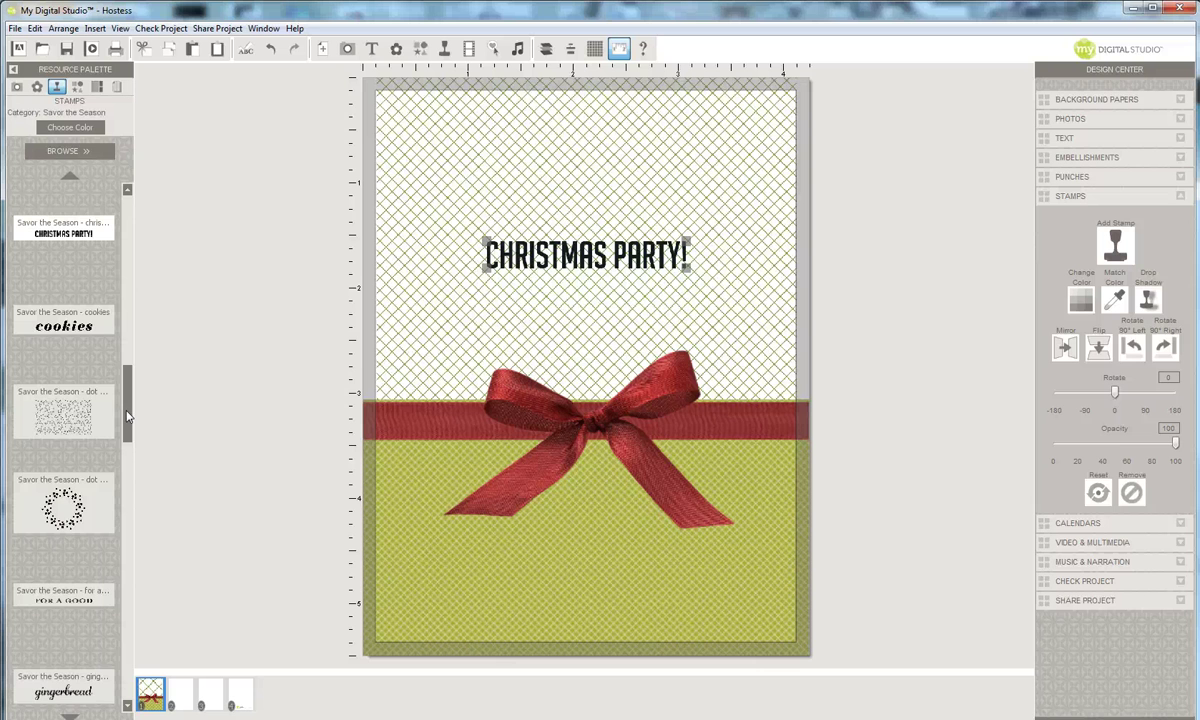
click(127, 705)
click(127, 705)
click(127, 705)
click(127, 705)
click(127, 705)
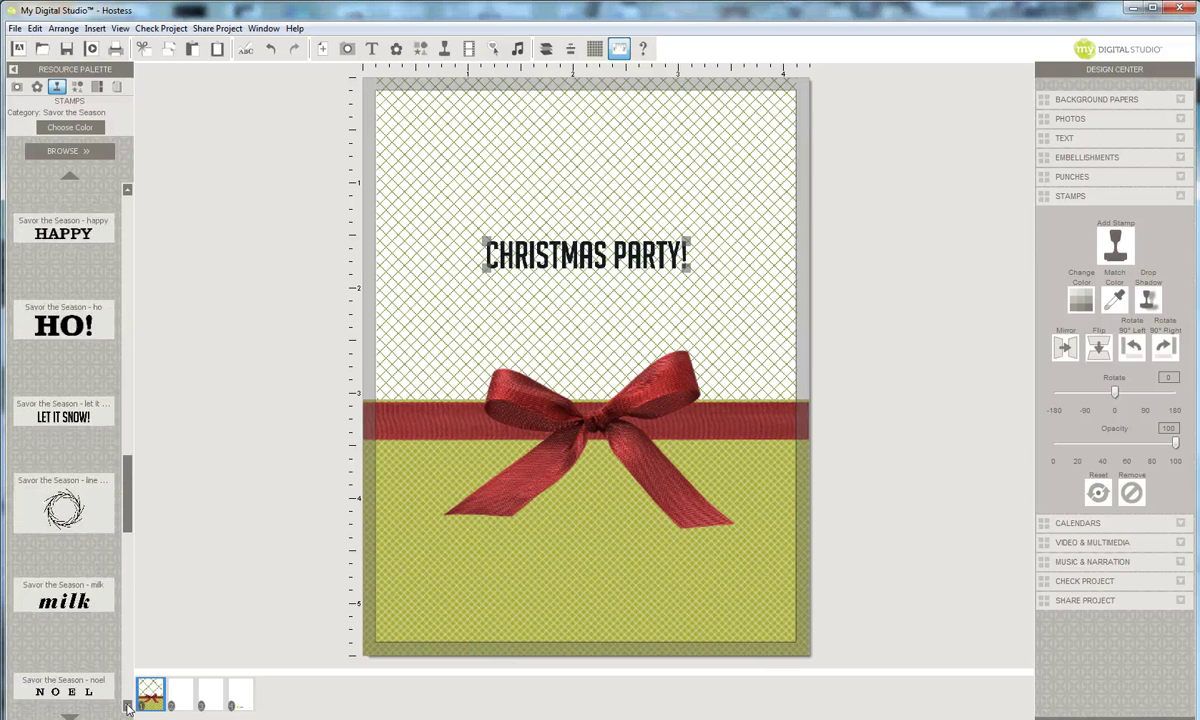
click(127, 705)
click(127, 705)
click(127, 705)
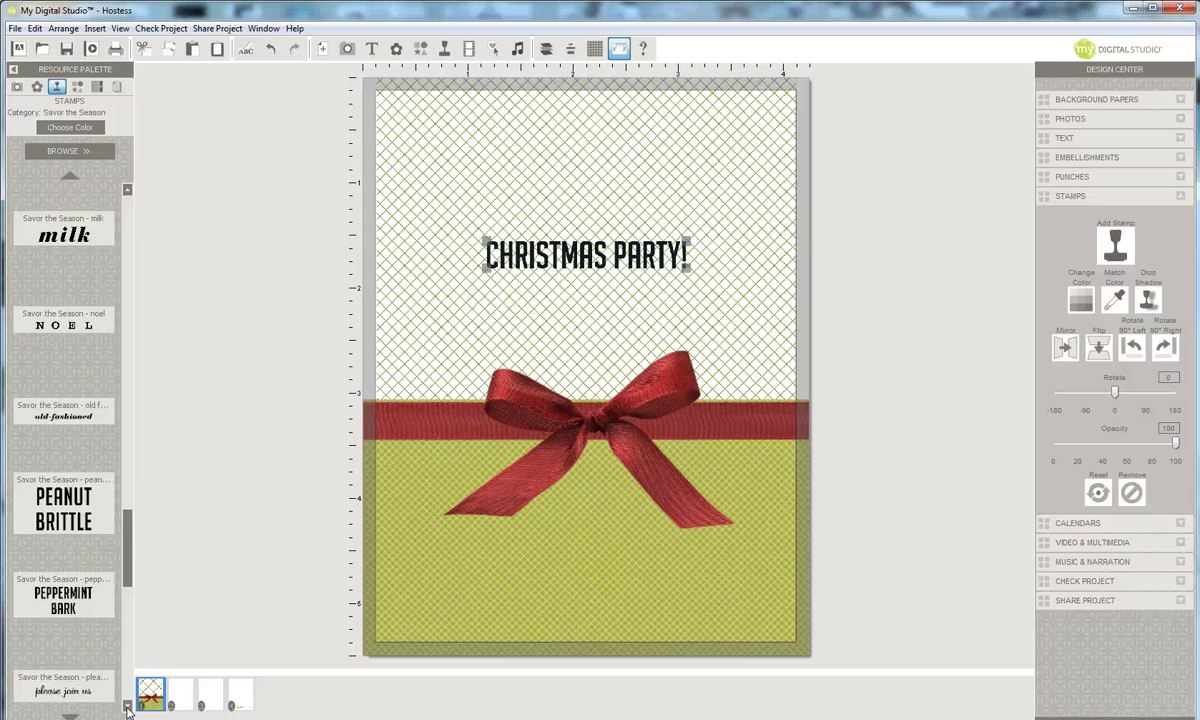
click(127, 705)
drag(57, 611, 612, 568)
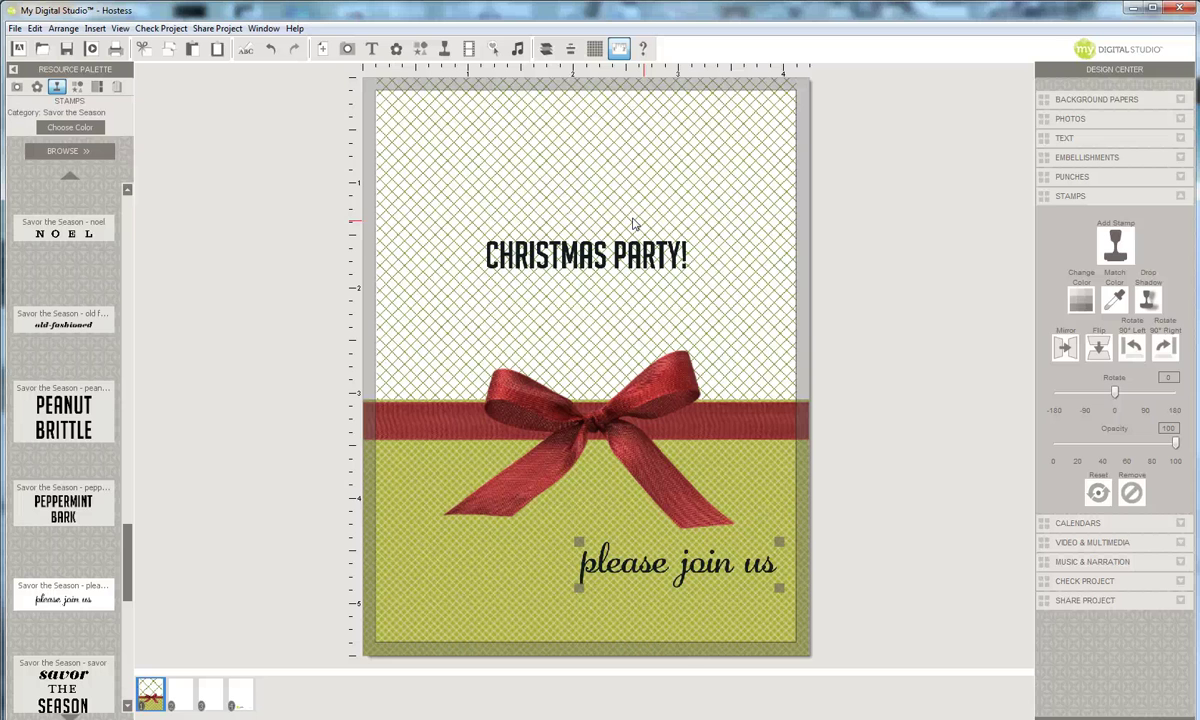
click(579, 255)
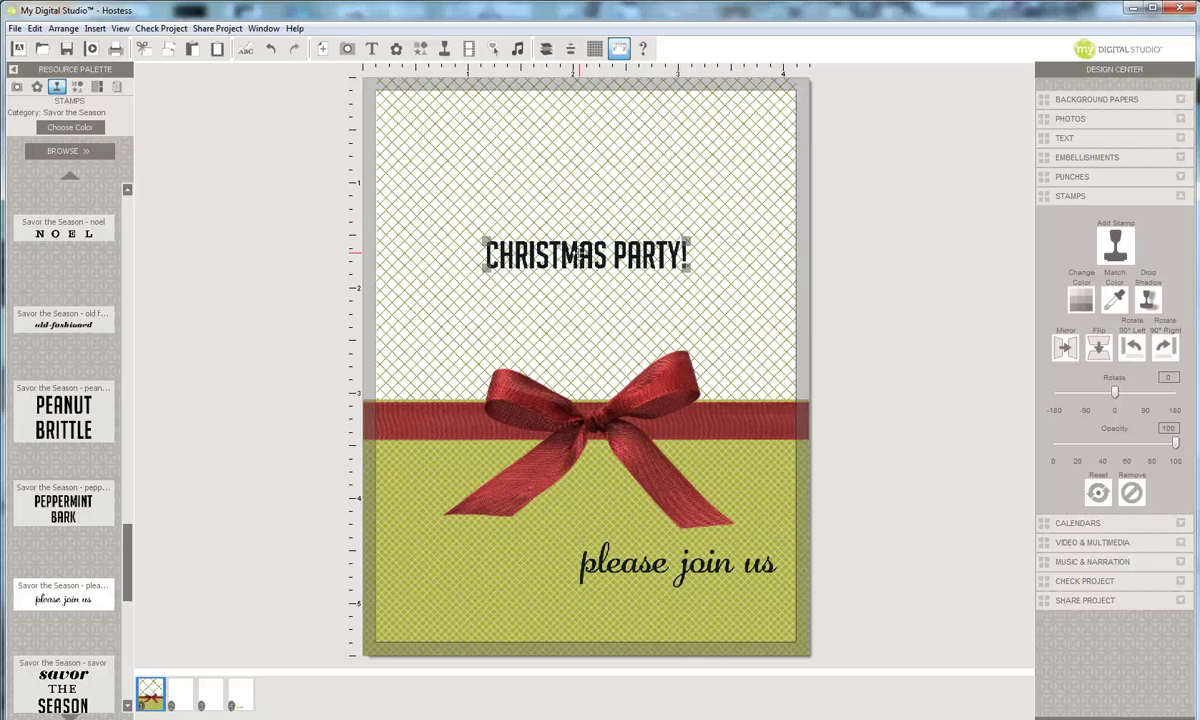
- Place a 1.25 Square Punch as a wide rectangle over the title in the upper area
click(77, 87)
drag(57, 316, 728, 251)
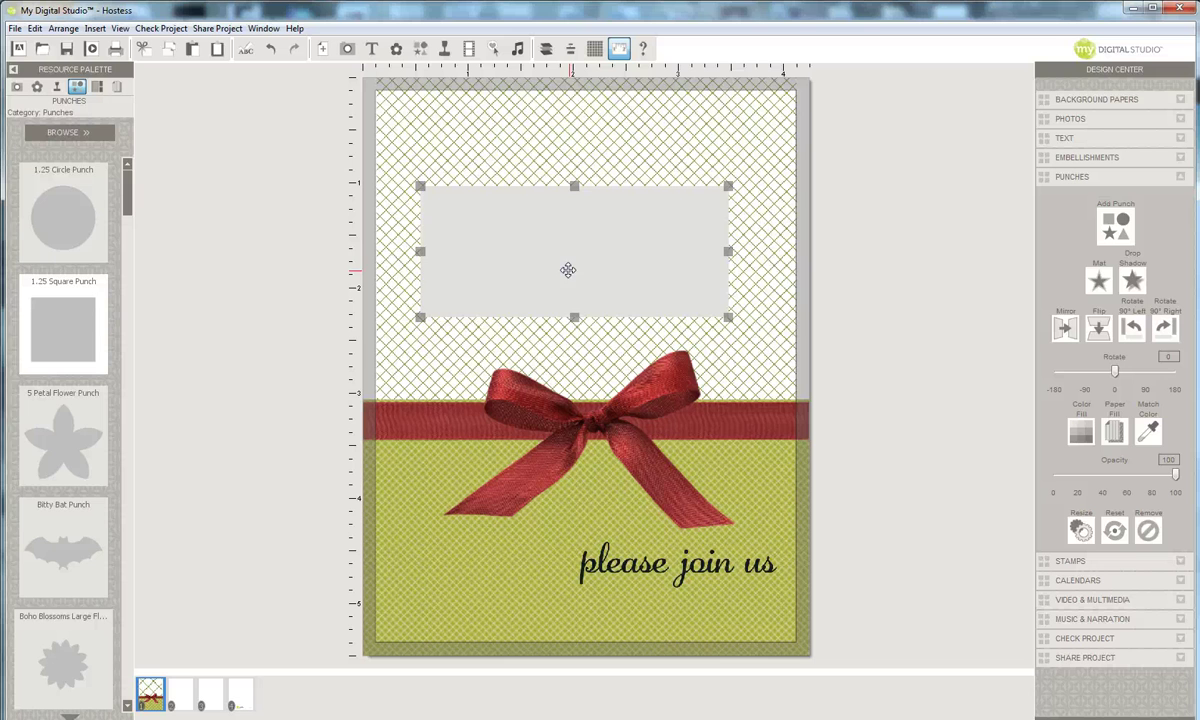
drag(565, 273, 577, 267)
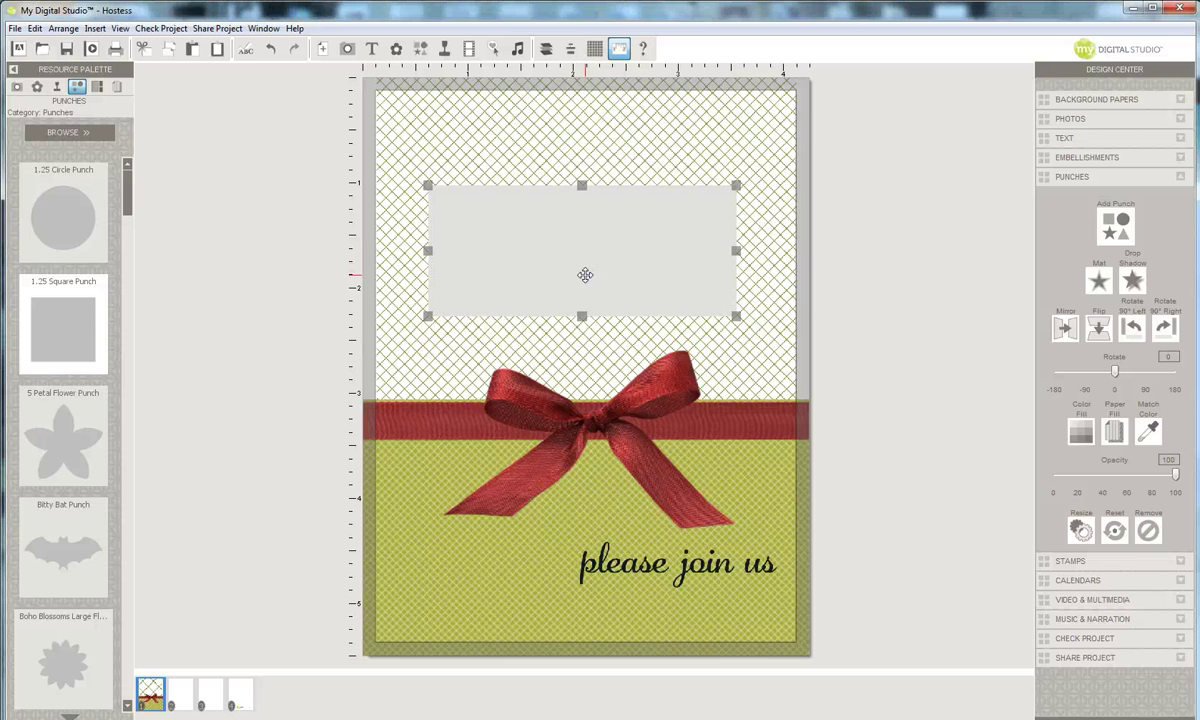
click(546, 48)
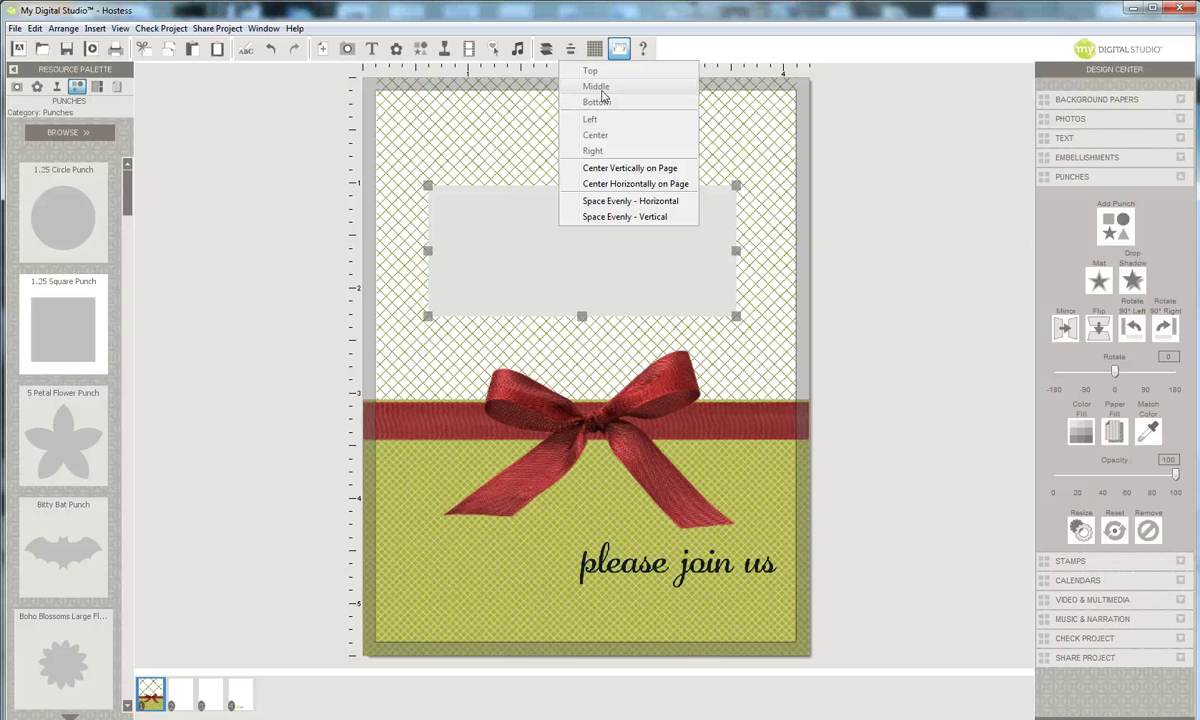
click(601, 140)
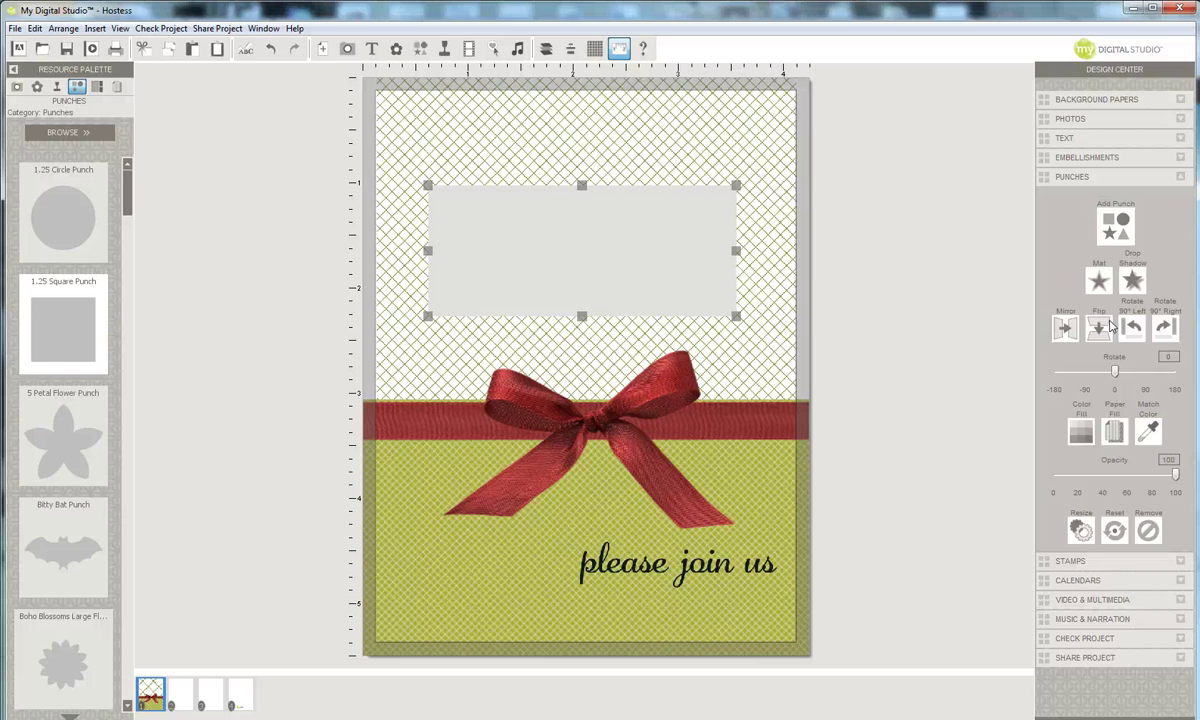
click(1080, 430)
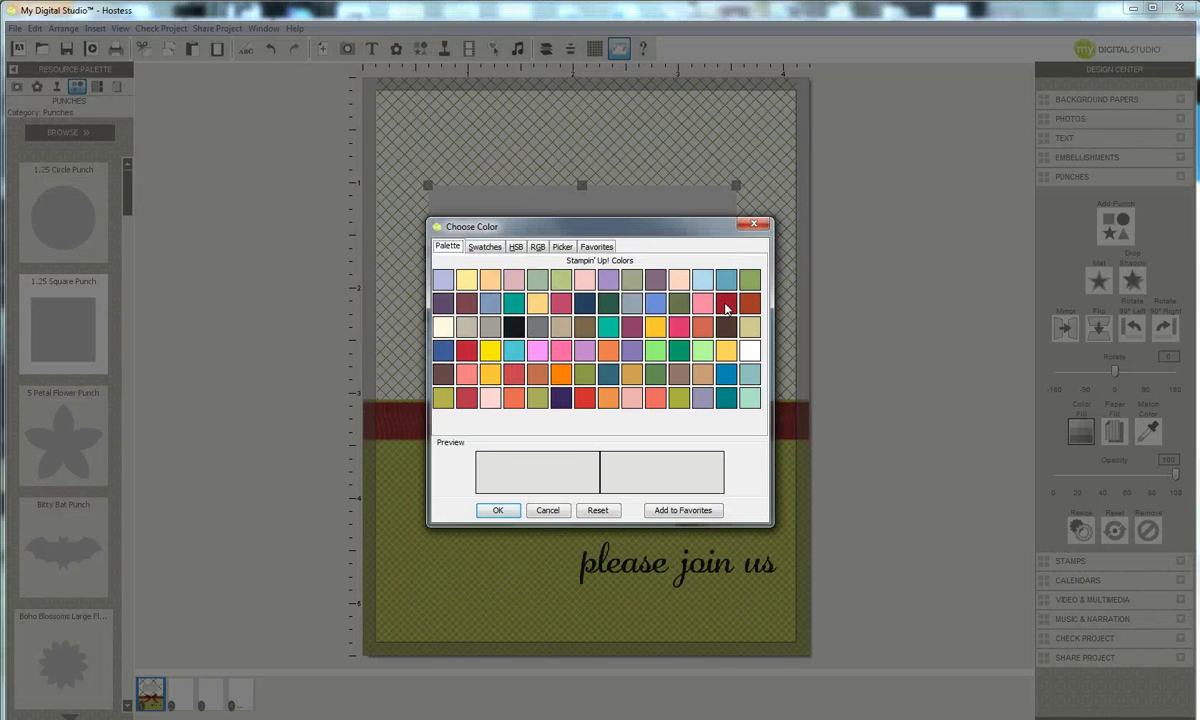
- Fill the rectangle with white
click(724, 306)
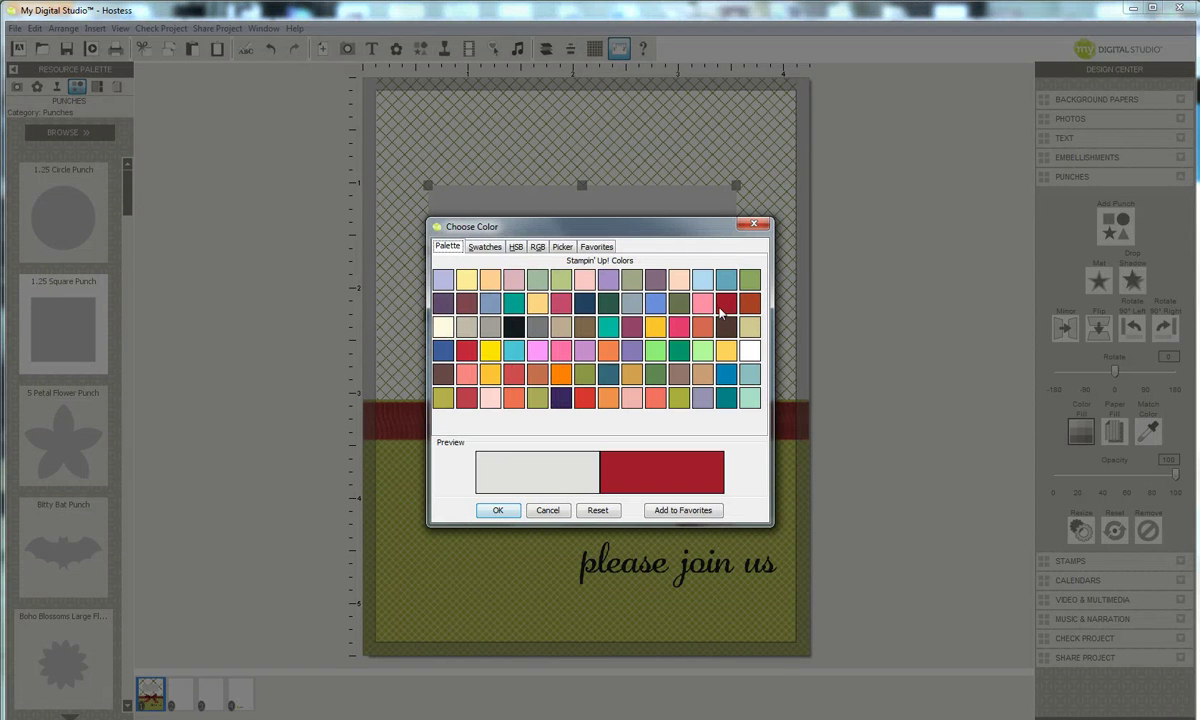
click(750, 350)
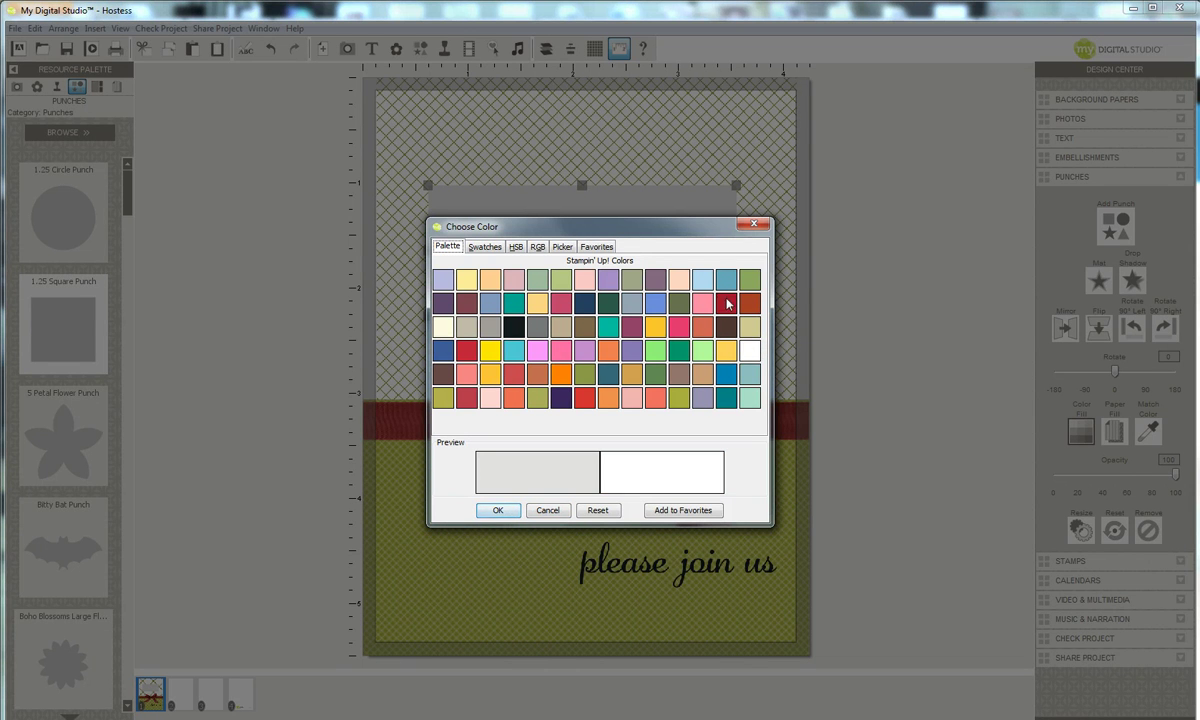
click(497, 510)
- Give the rectangle a size-8 red mat
click(1101, 279)
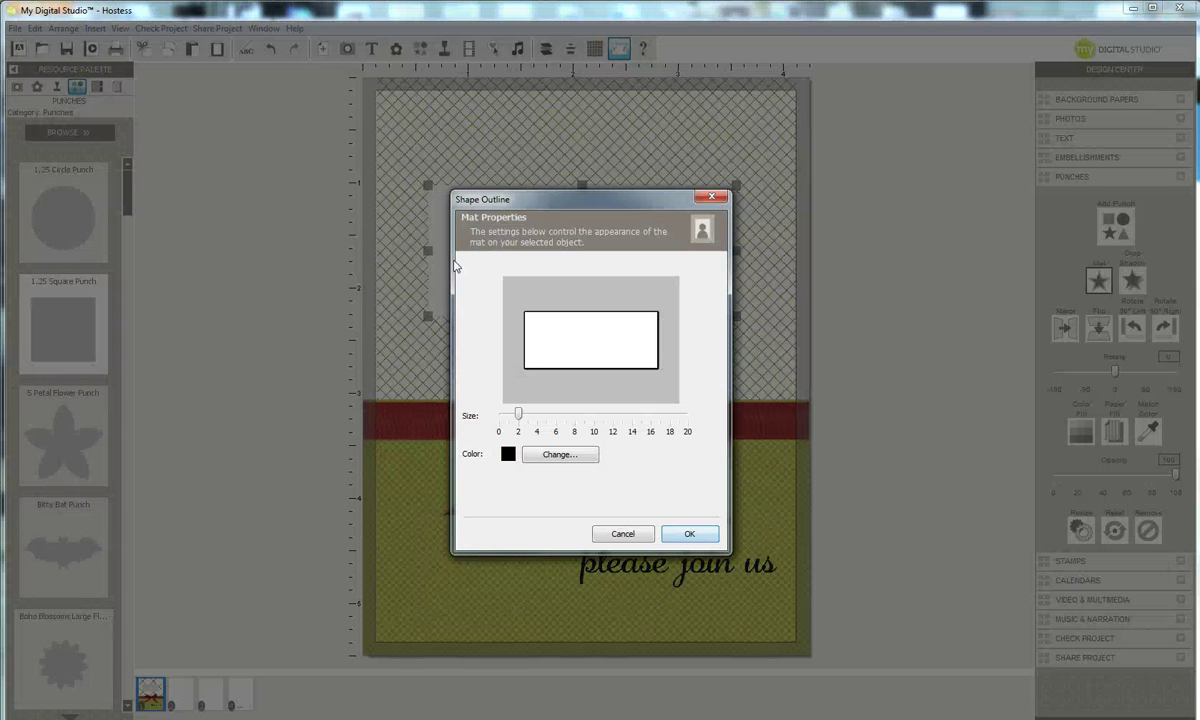
drag(518, 413, 574, 418)
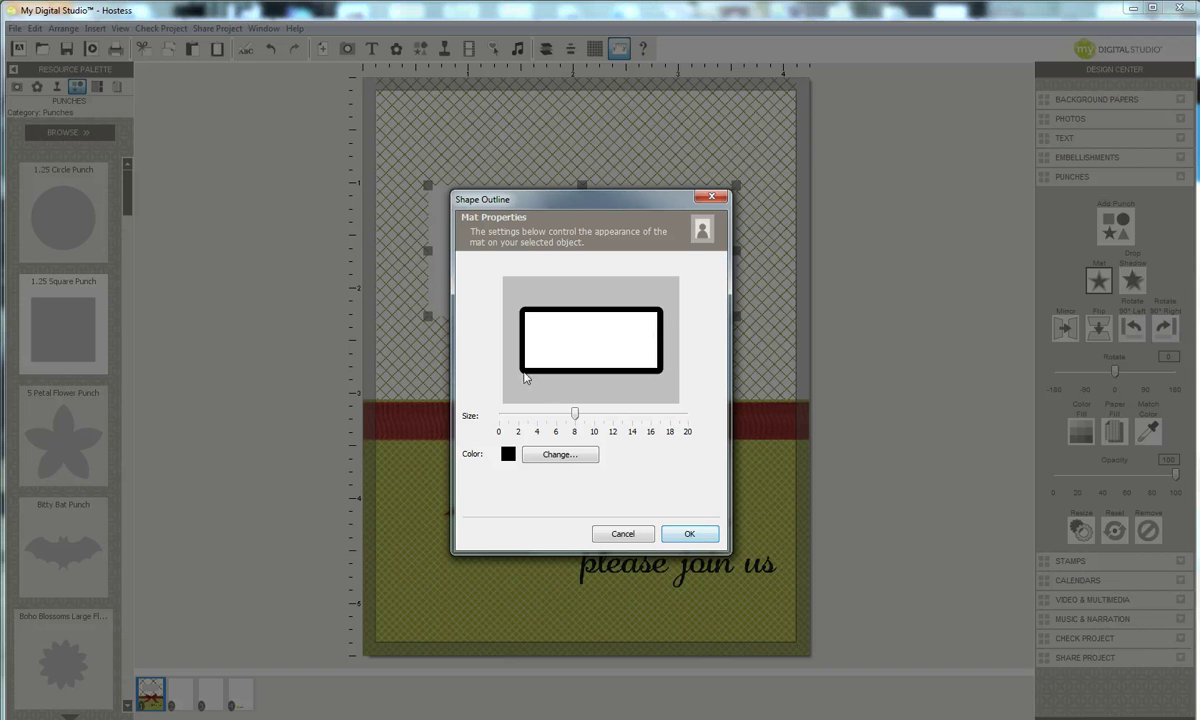
click(565, 457)
click(716, 302)
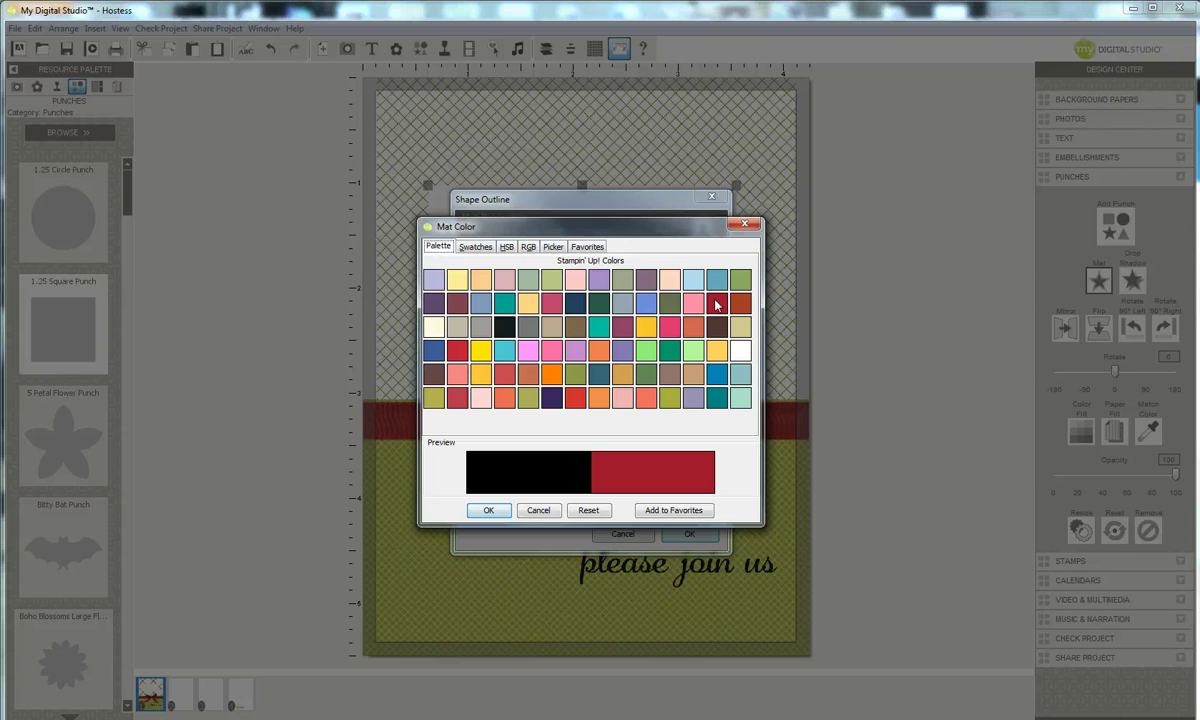
click(482, 509)
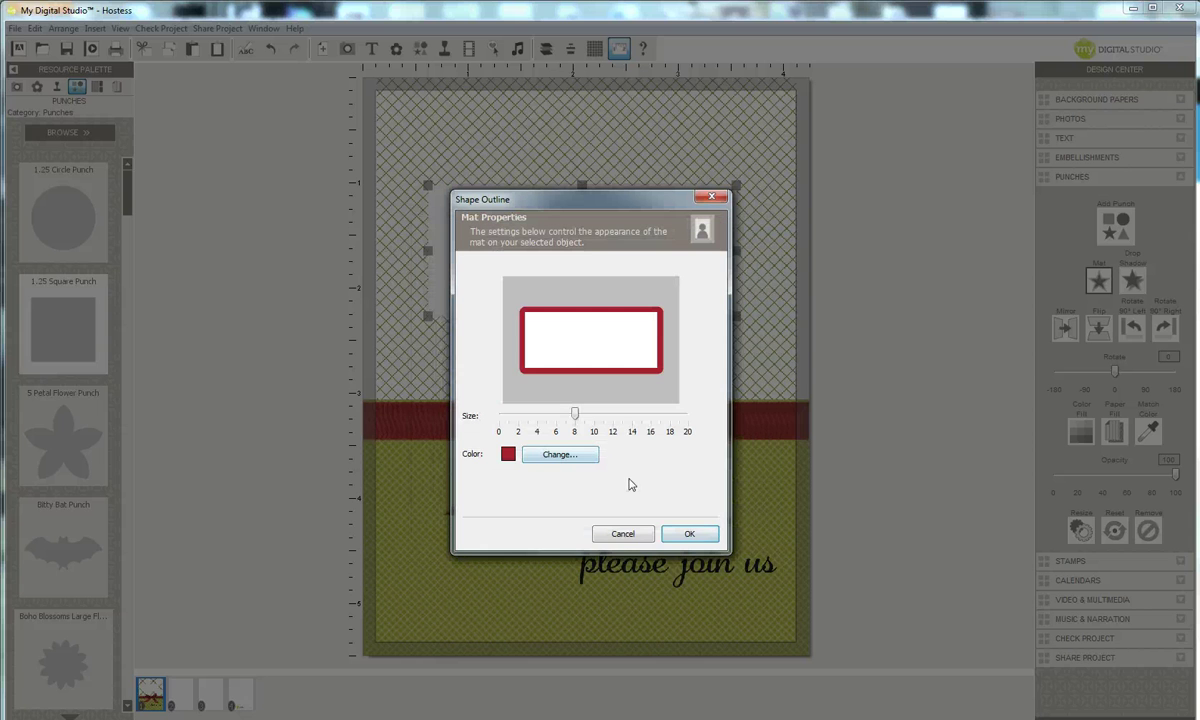
click(686, 533)
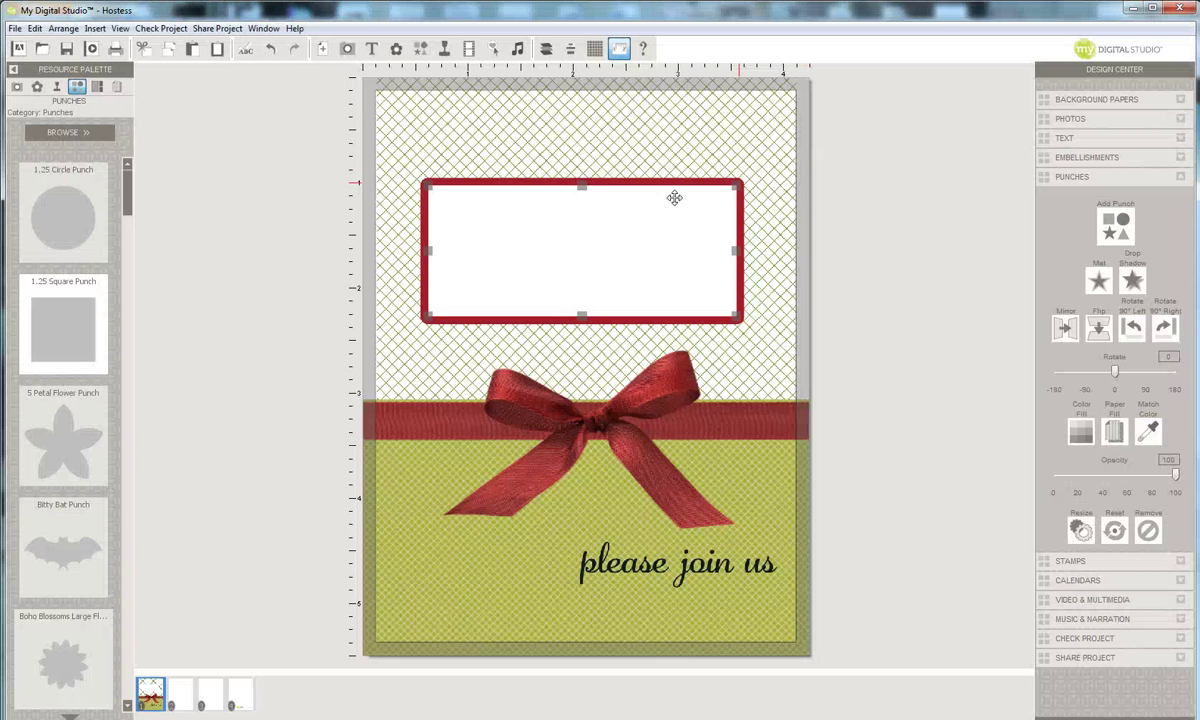
- Send the red-matted box behind the CHRISTMAS PARTY! title and nudge the title slightly left
click(547, 49)
click(552, 116)
click(547, 49)
click(583, 118)
click(547, 49)
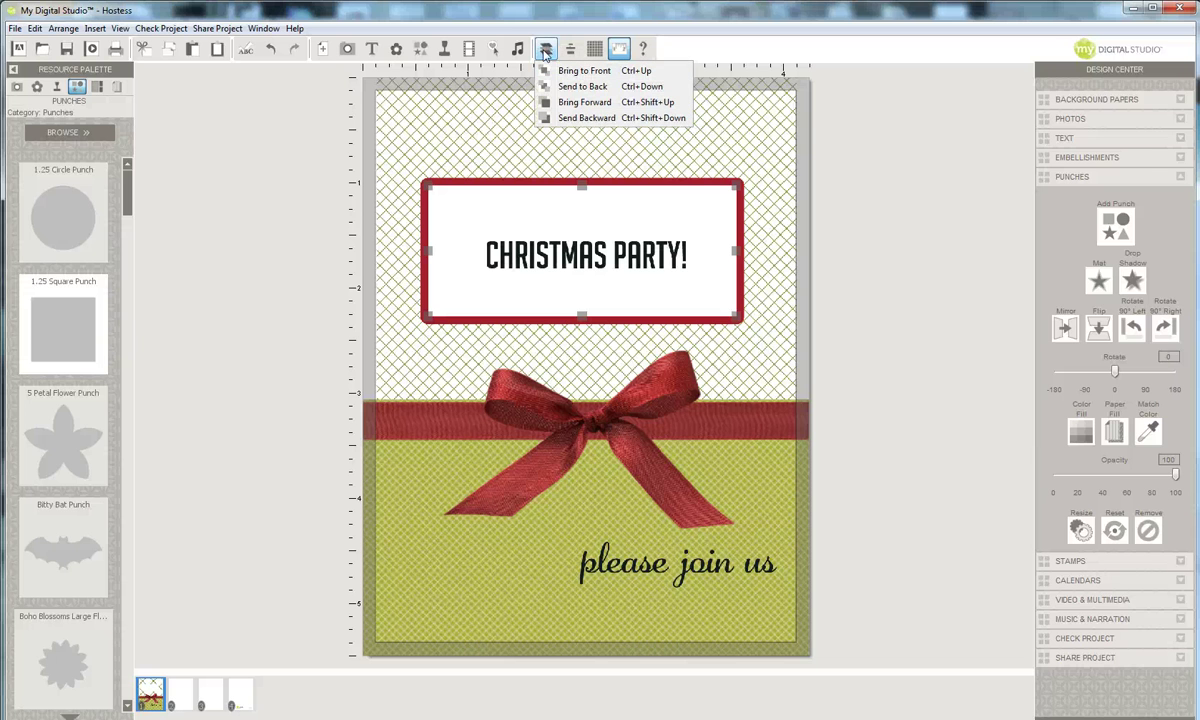
click(565, 249)
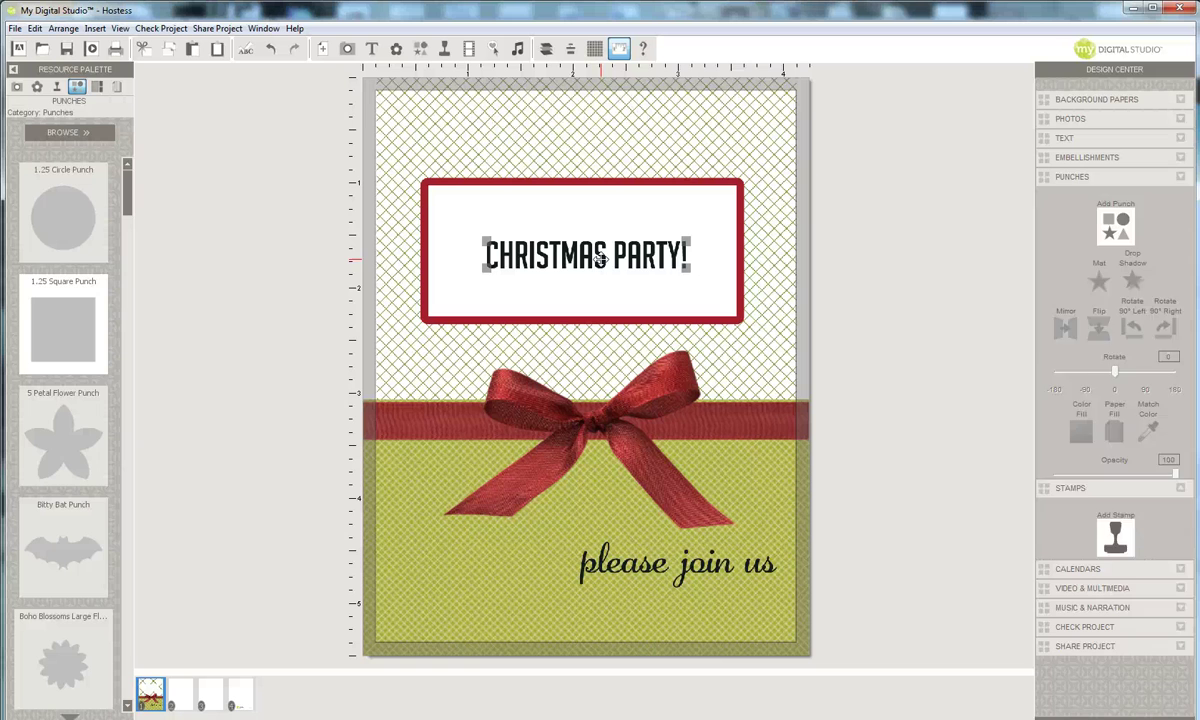
drag(595, 256, 590, 255)
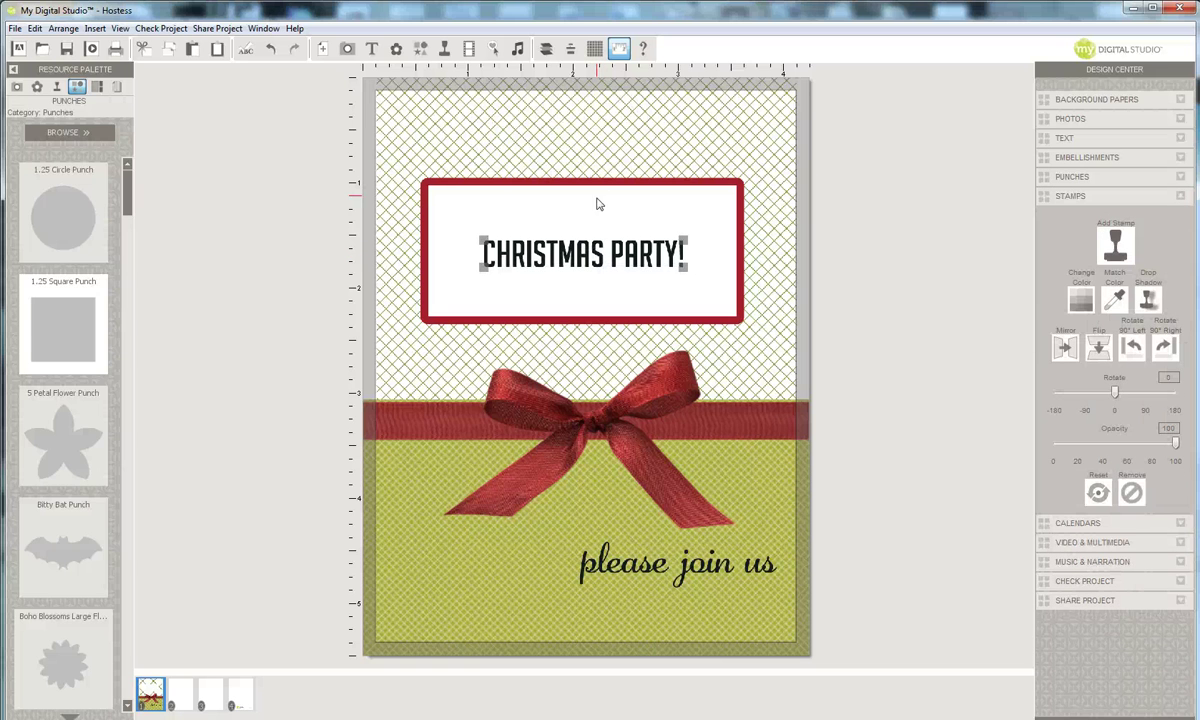
- Place a second 1.25 Square Punch over the title, resized and centred just inside the red mat
drag(66, 310, 494, 256)
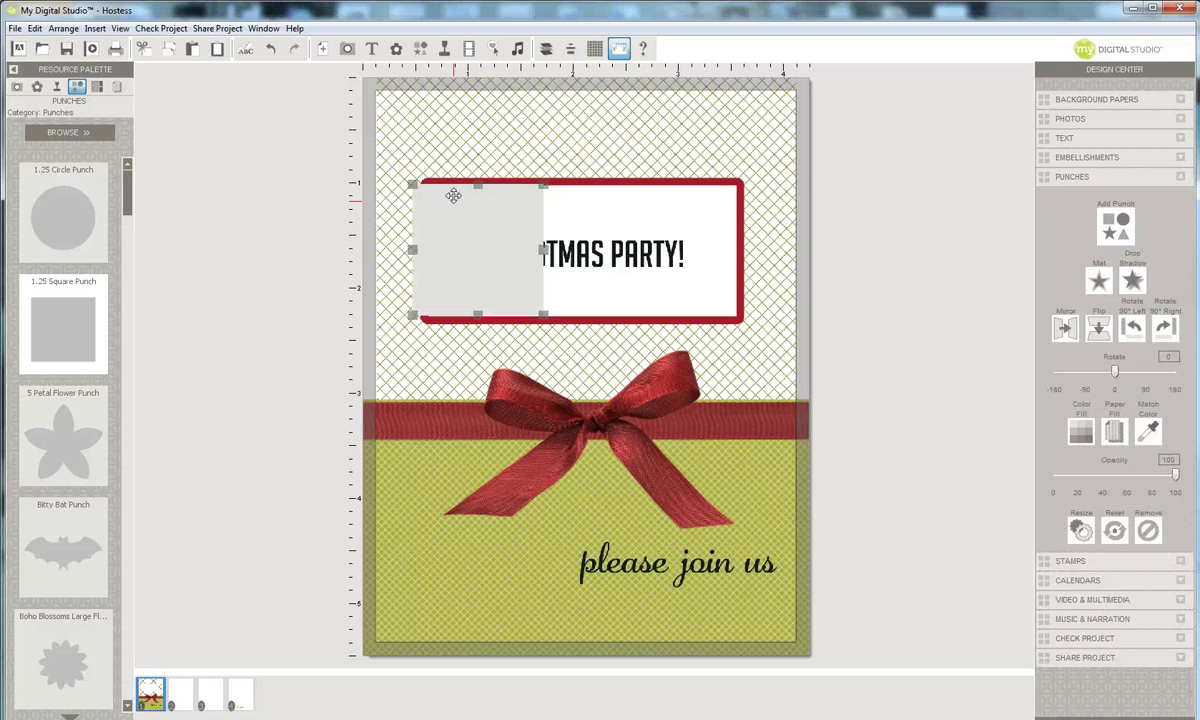
drag(478, 186, 473, 222)
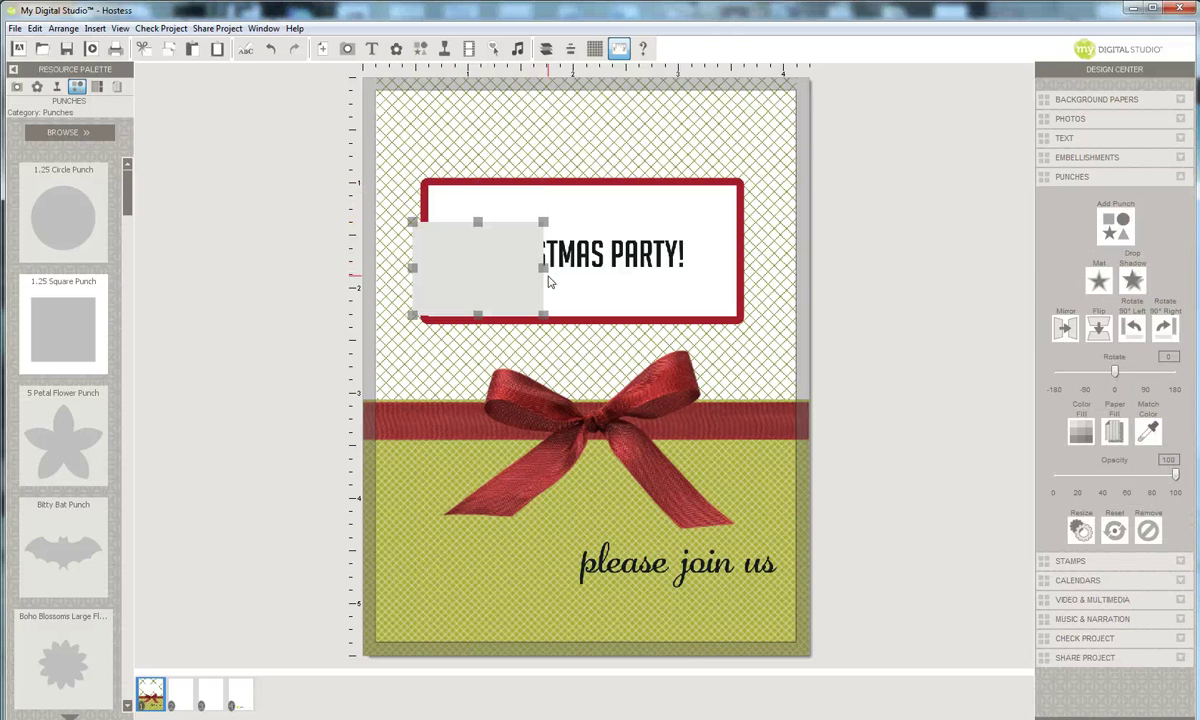
drag(545, 270, 695, 262)
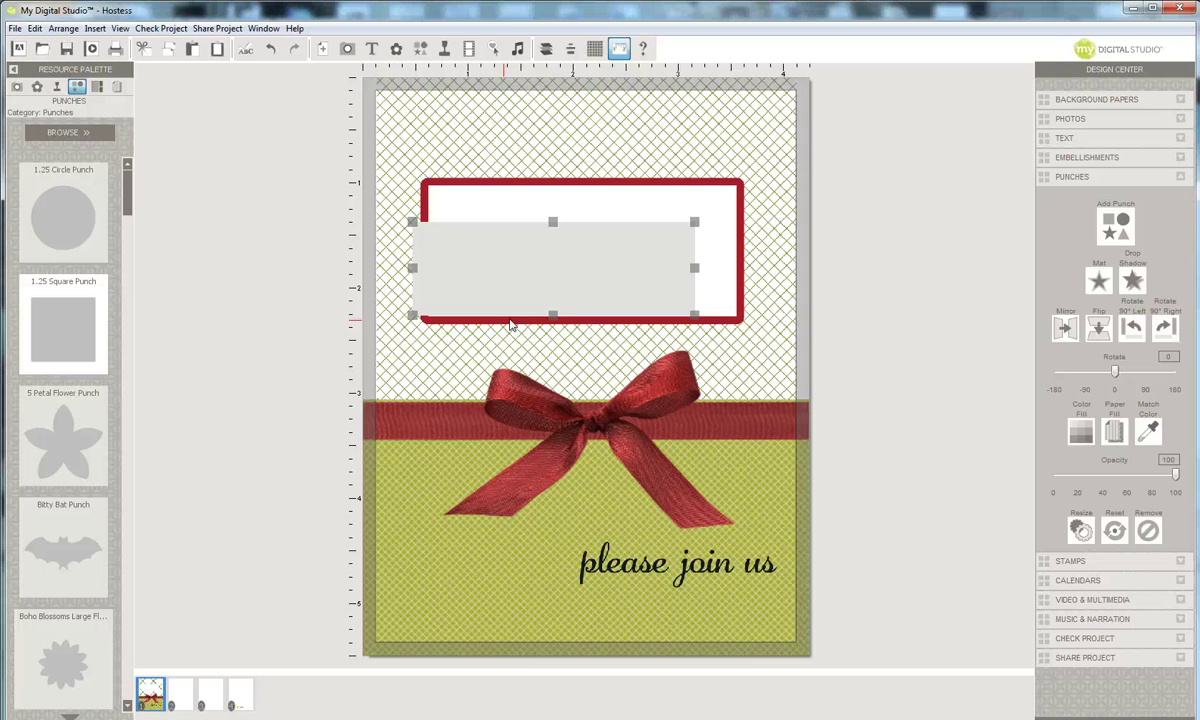
drag(557, 310, 537, 267)
drag(574, 222, 576, 201)
drag(549, 246, 556, 249)
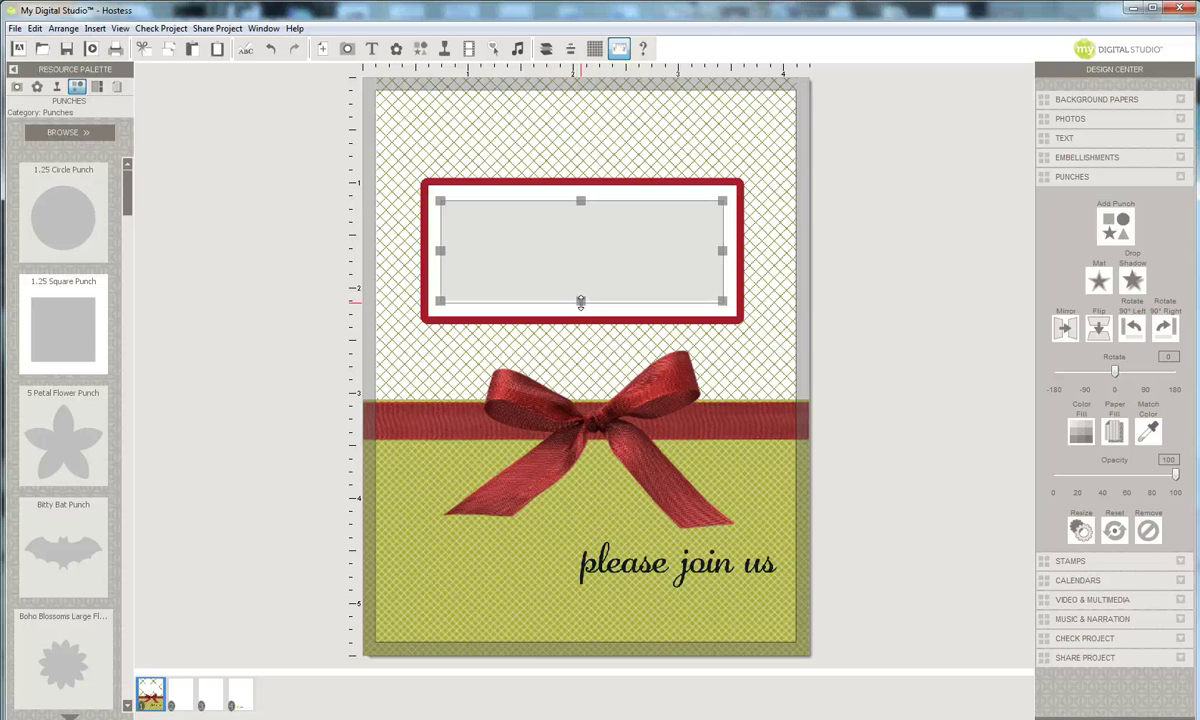
drag(539, 260, 545, 260)
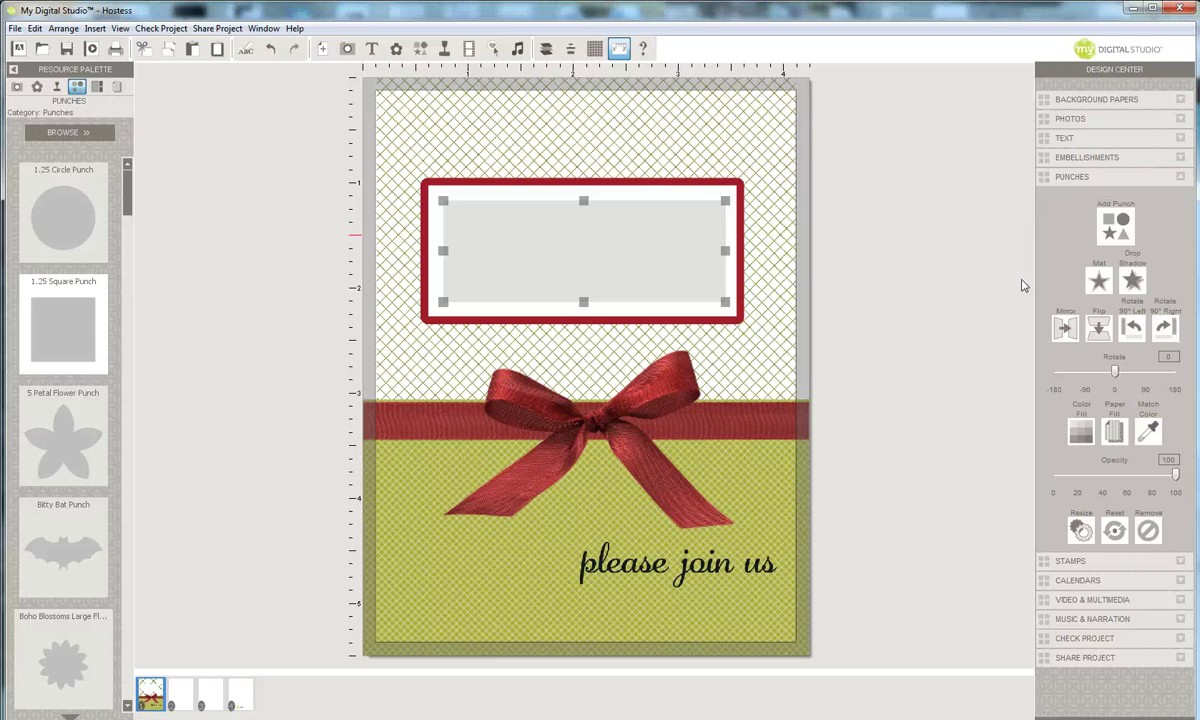
- Give the inner rectangle an olive-green mat of size about 4
click(1100, 282)
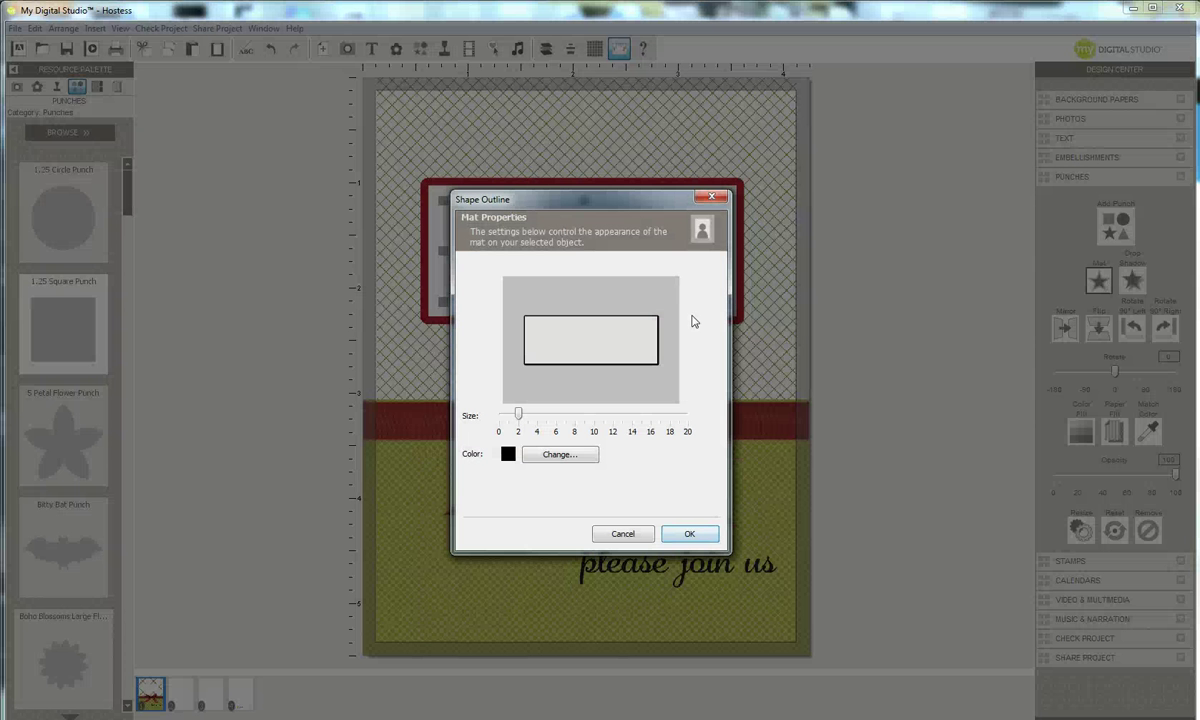
click(560, 454)
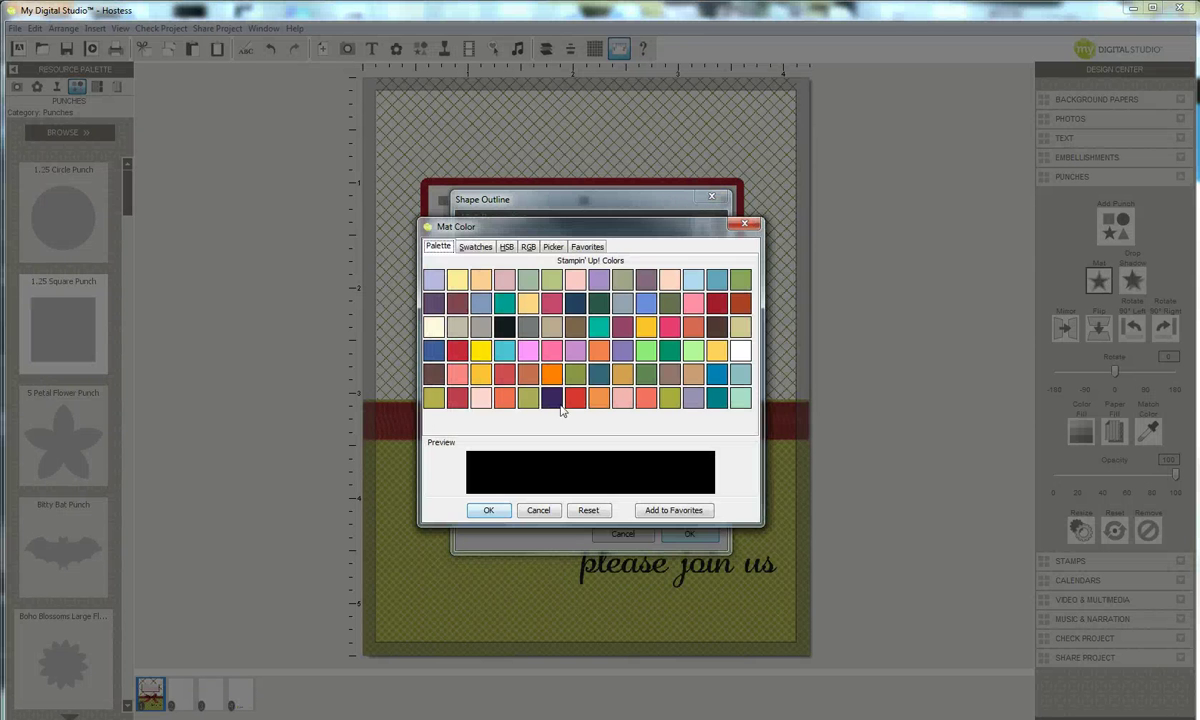
click(529, 397)
click(489, 511)
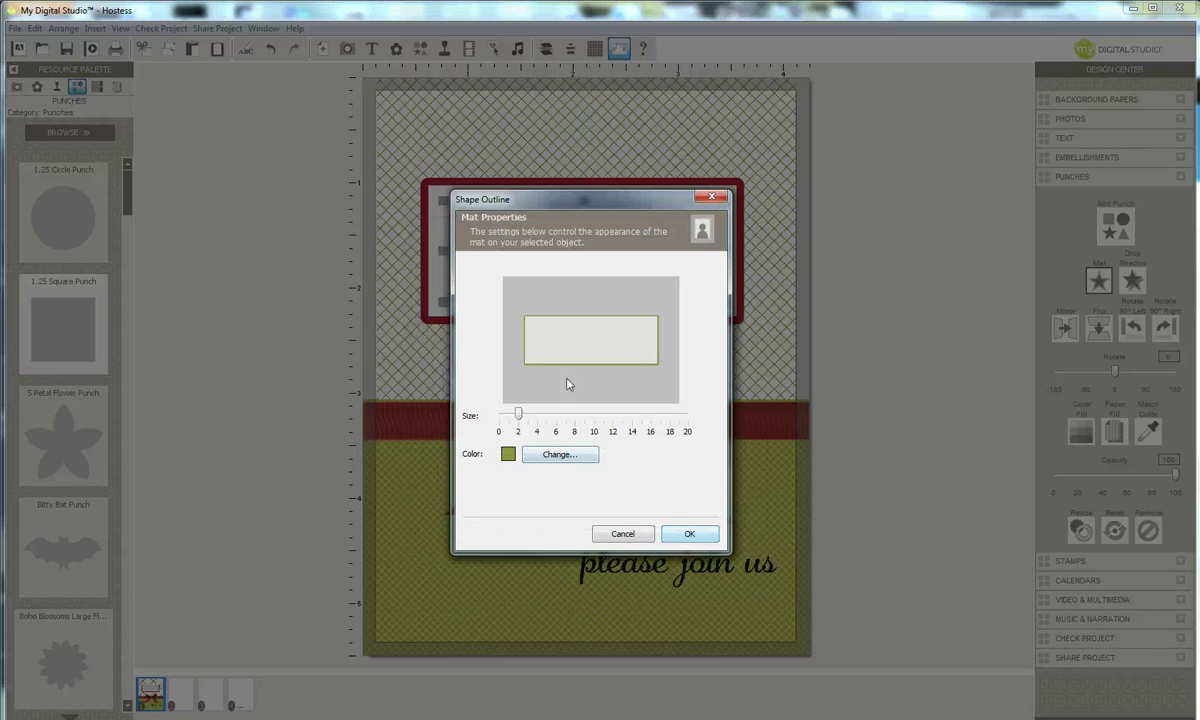
drag(518, 414, 535, 414)
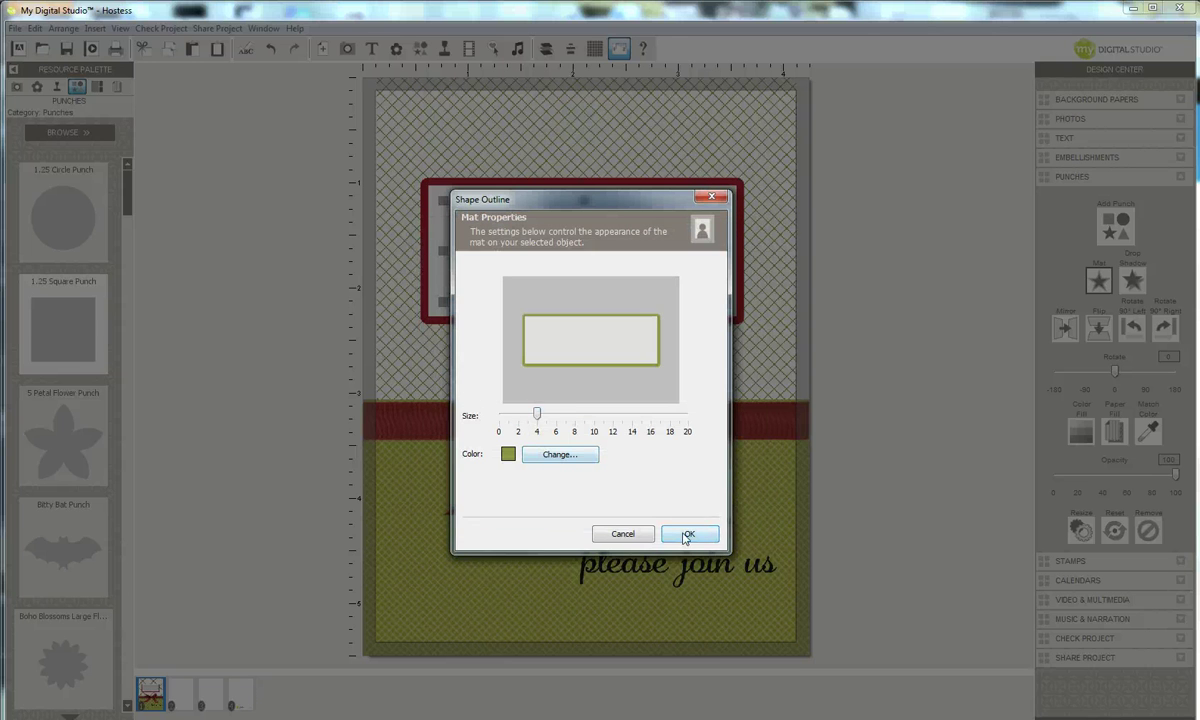
click(689, 533)
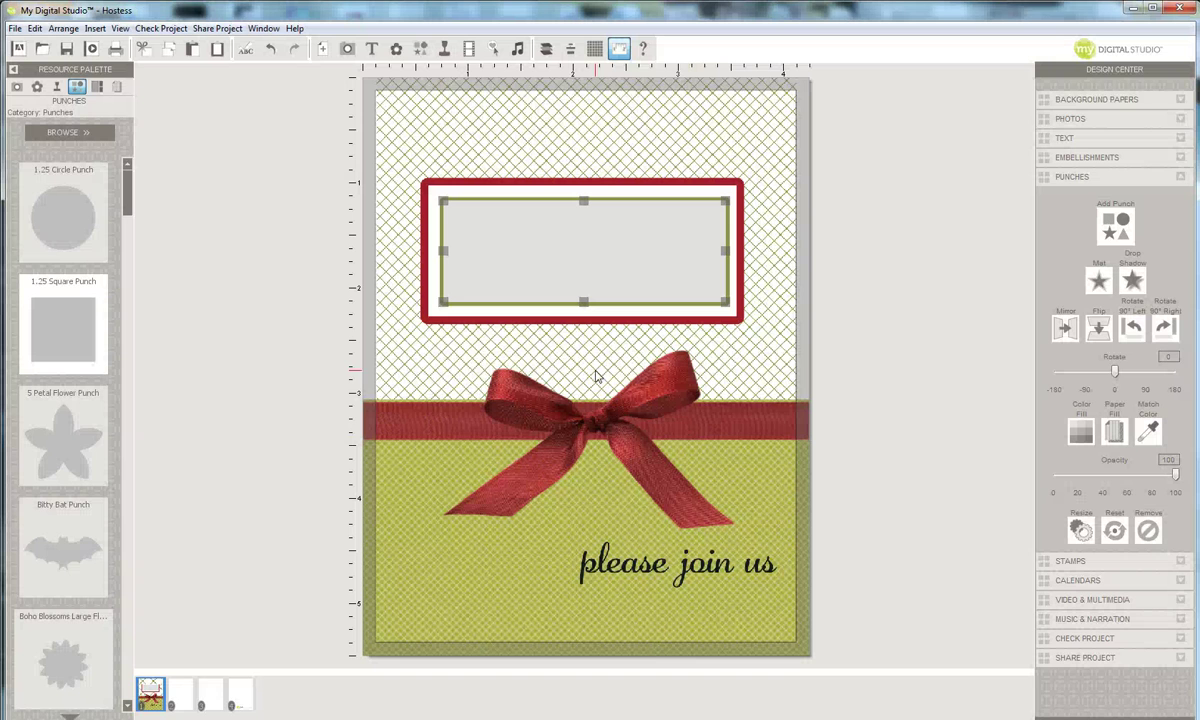
- Fill the inner rectangle with white
click(1080, 430)
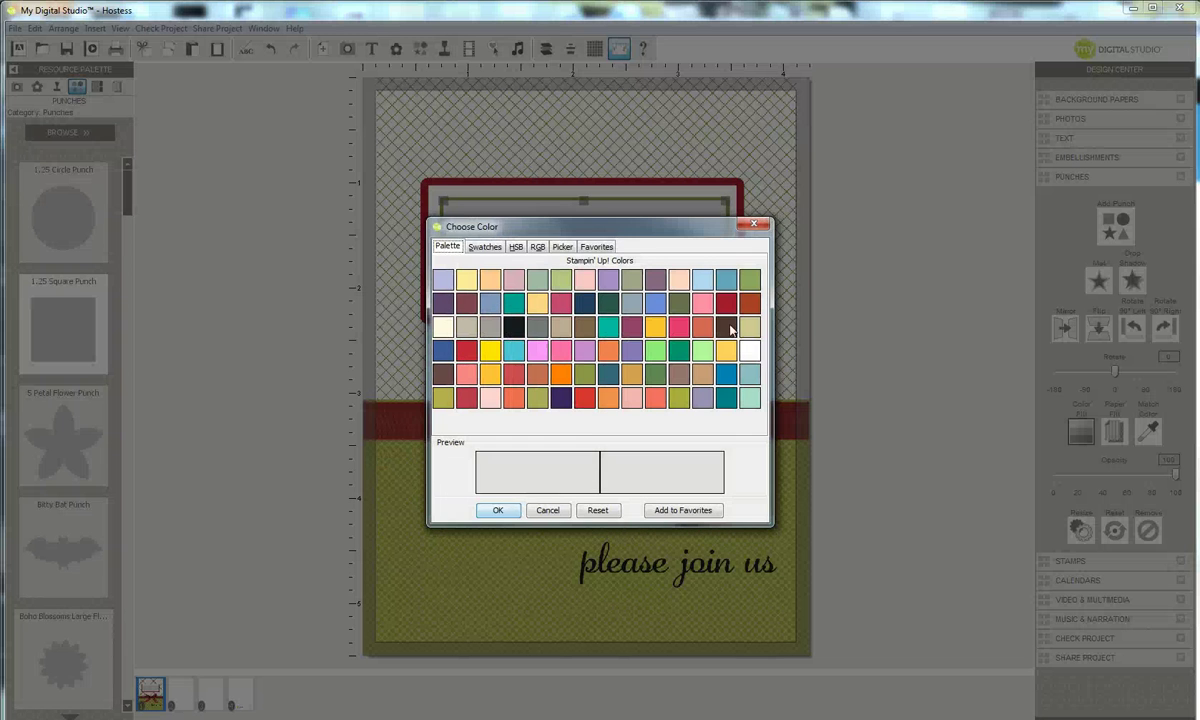
click(751, 352)
click(498, 511)
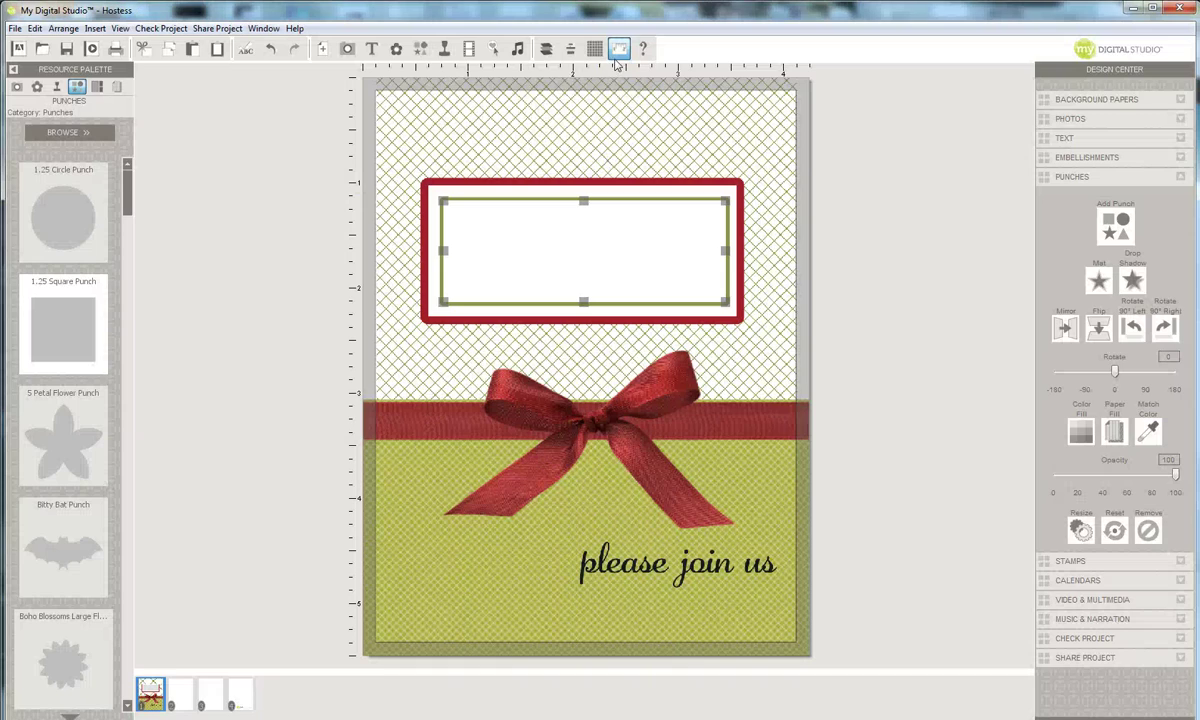
- Send the white inner box backward twice so CHRISTMAS PARTY! shows in front, then deselect it
click(546, 48)
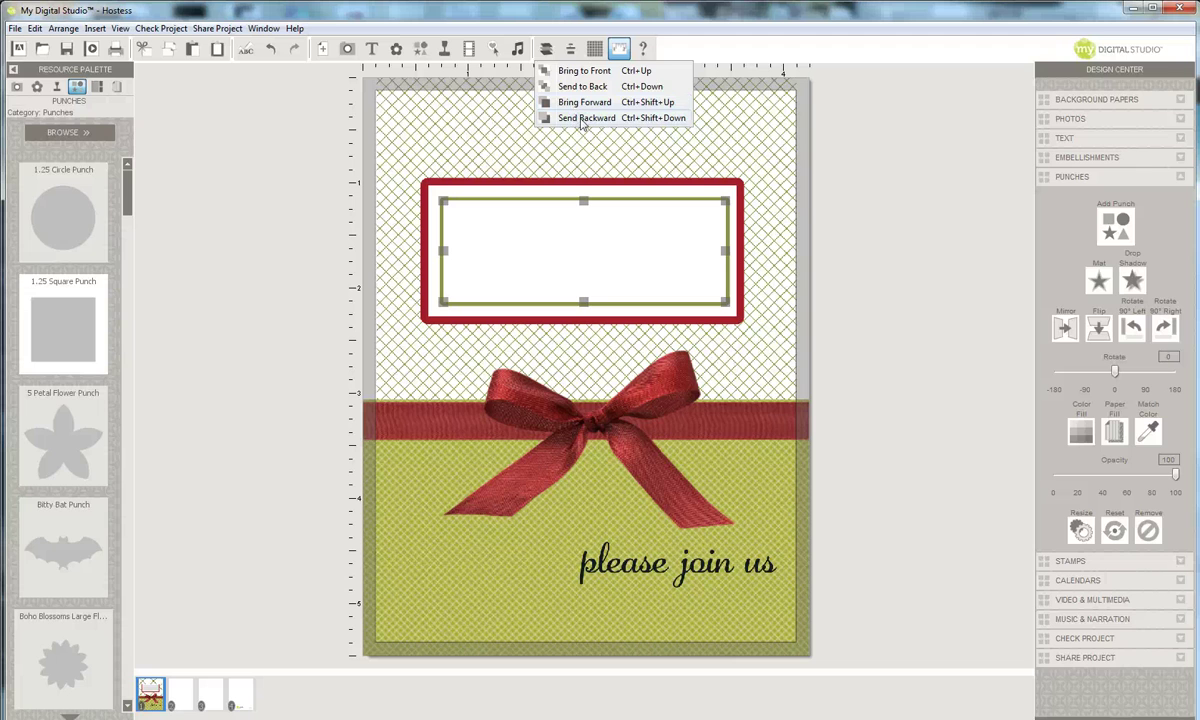
click(584, 118)
click(546, 48)
click(585, 119)
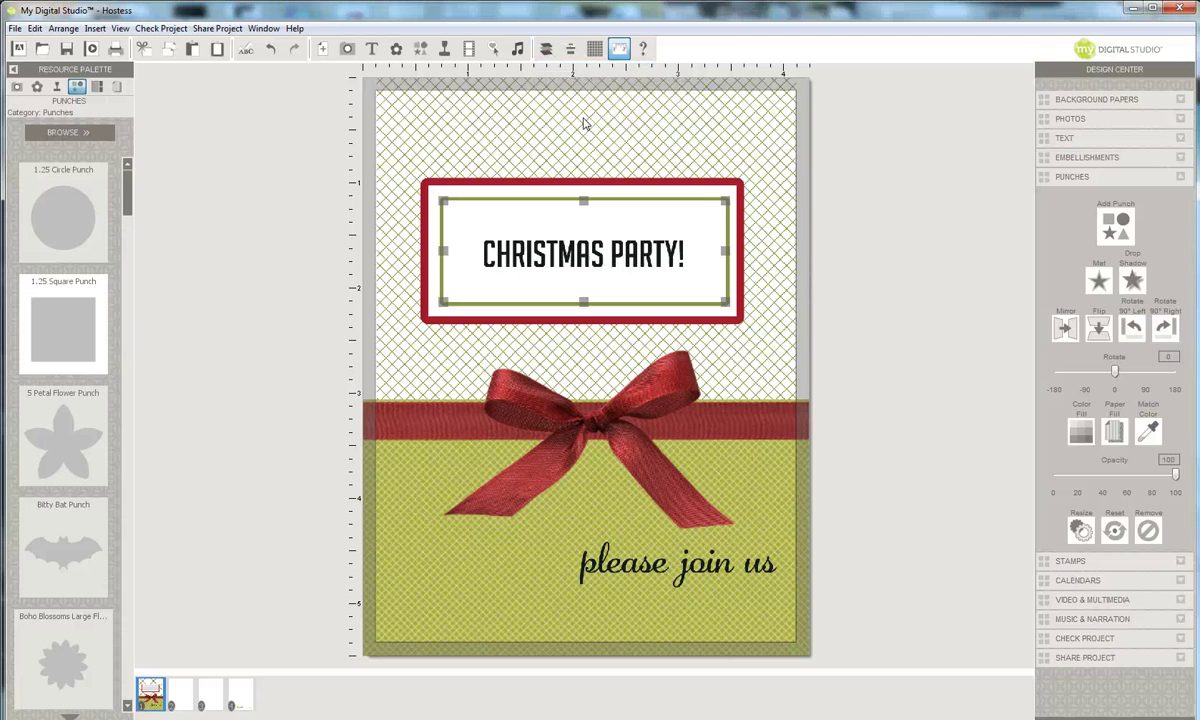
click(740, 350)
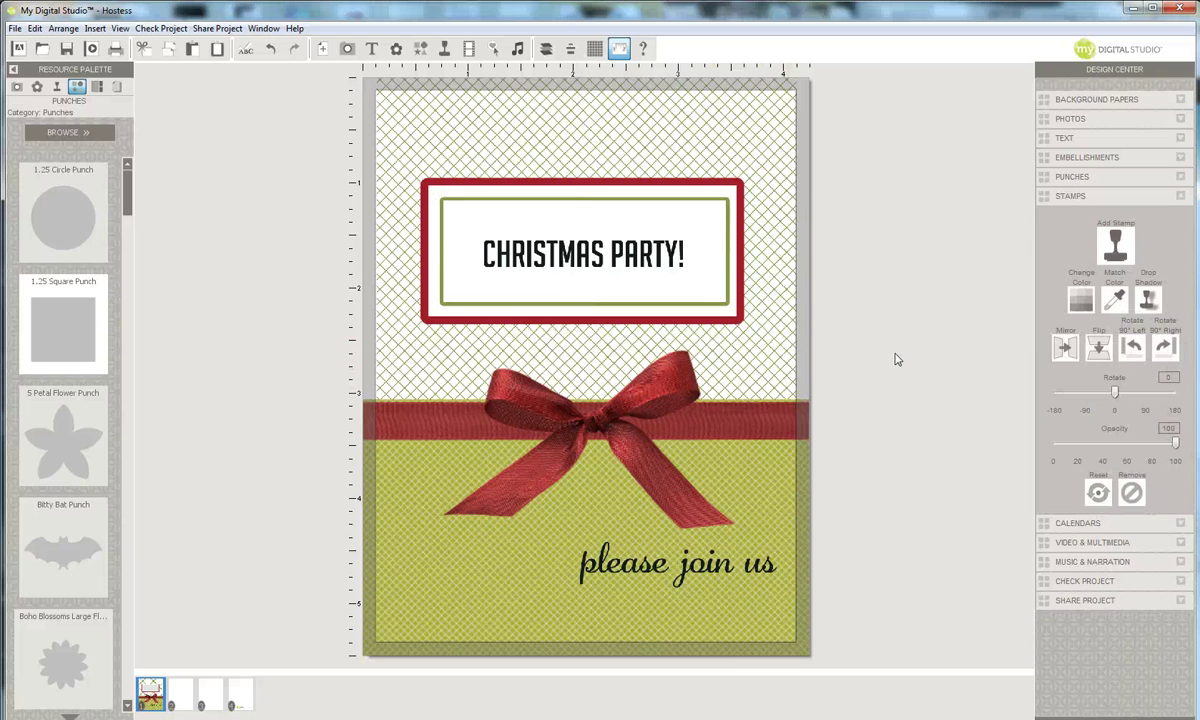